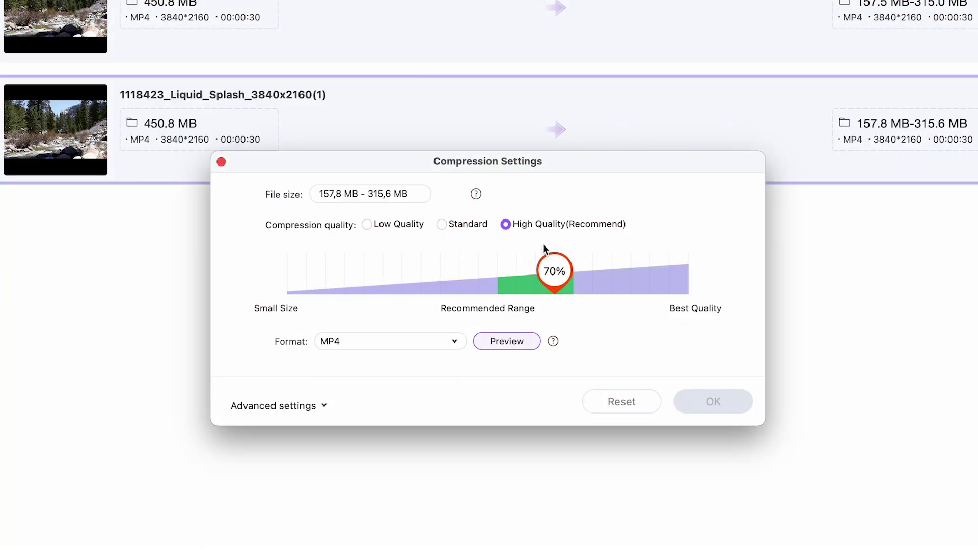
# Step: Lower the 4K clip's compression quality slider to about 40%
pyautogui.moveTo(554, 267); pyautogui.dragTo(452, 268)
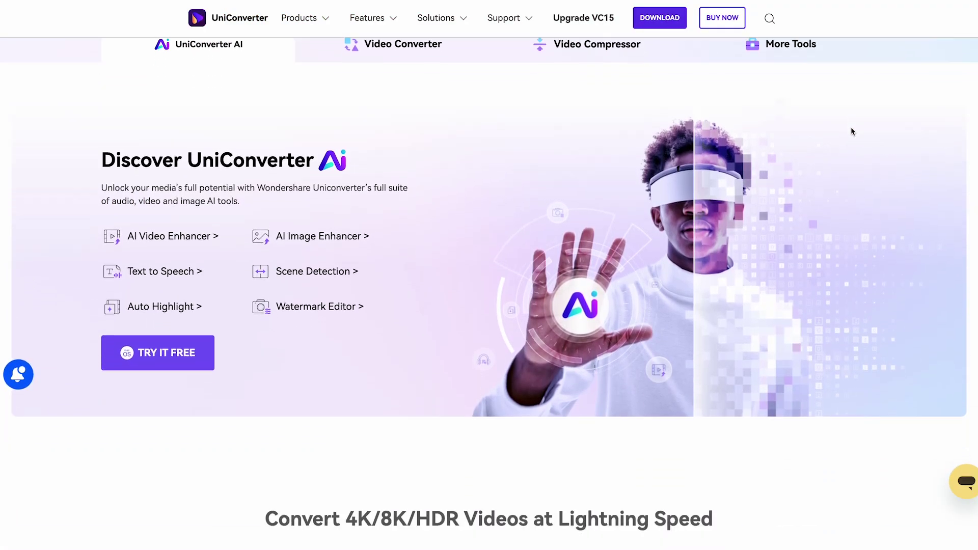
pyautogui.scroll(-3, 850, 127)
pyautogui.scroll(-2, 850, 127)
pyautogui.scroll(-2, 850, 127)
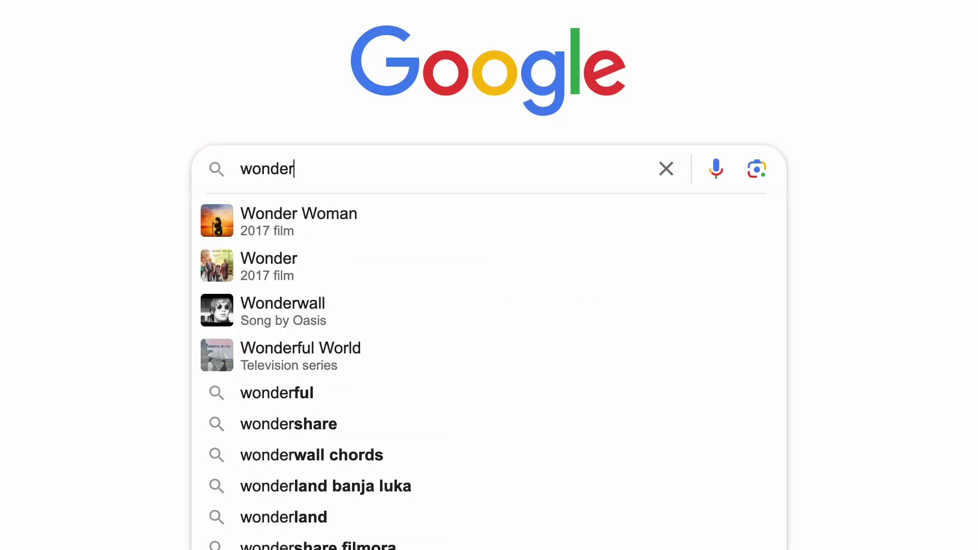
pyautogui.write('share unic')
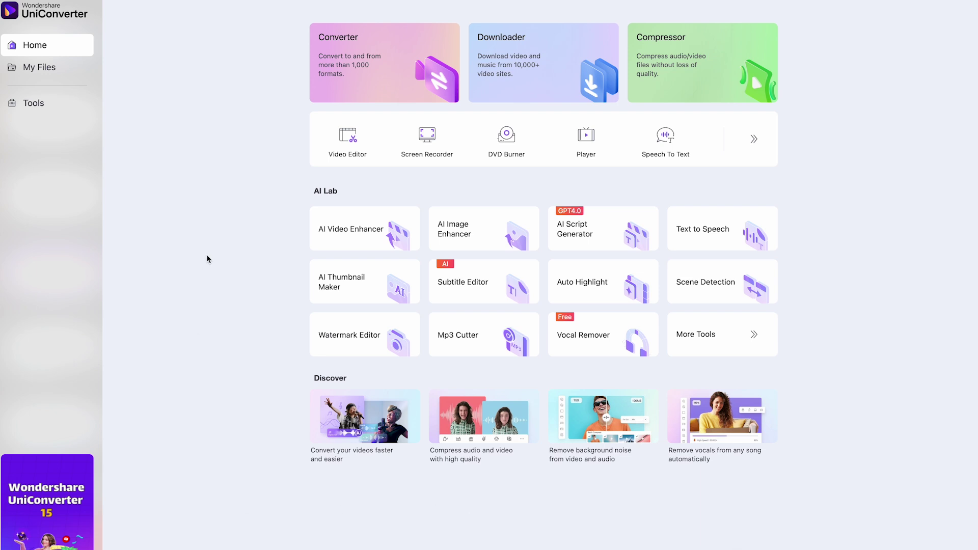
# Step: Load IMG_4487.MOV from the Desktop into the Converter and bring up the output format list
pyautogui.click(345, 80)
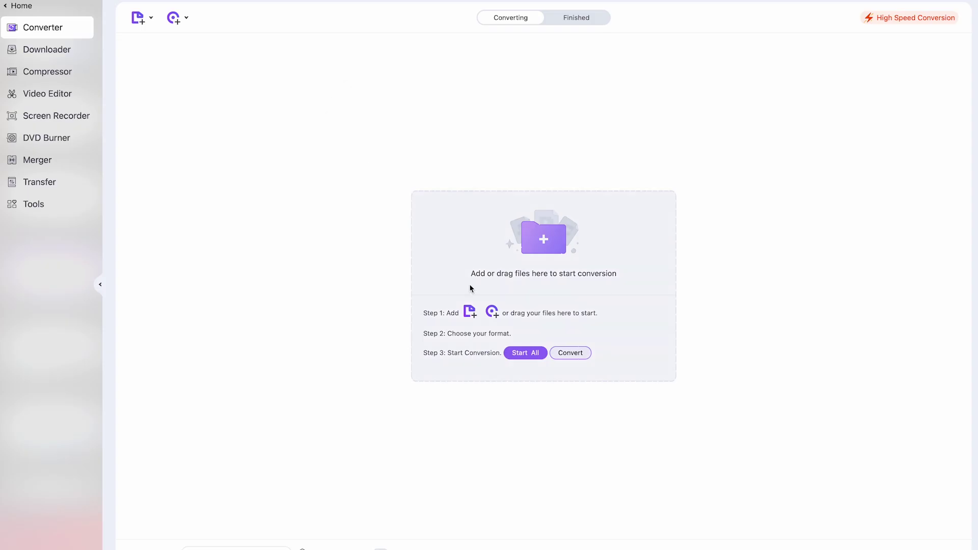
pyautogui.click(549, 261)
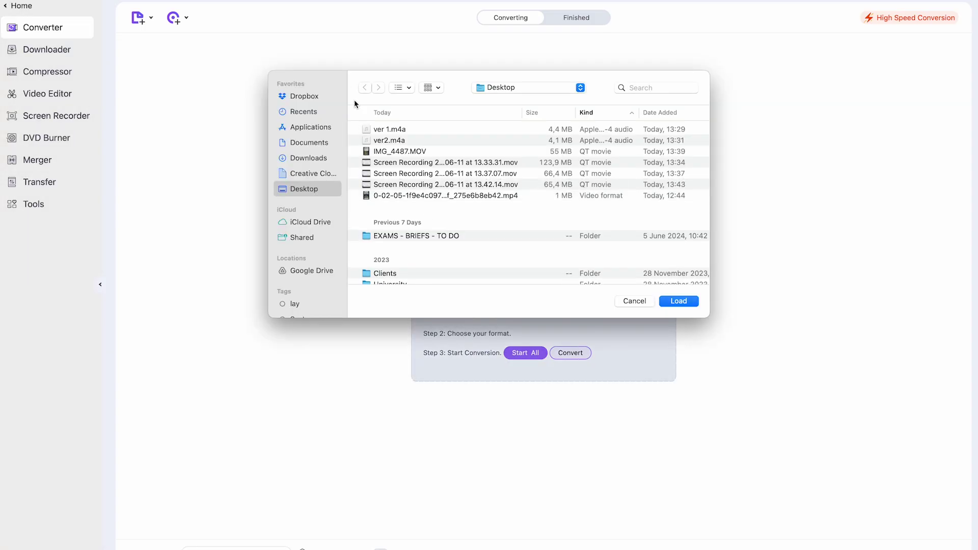
pyautogui.click(399, 153)
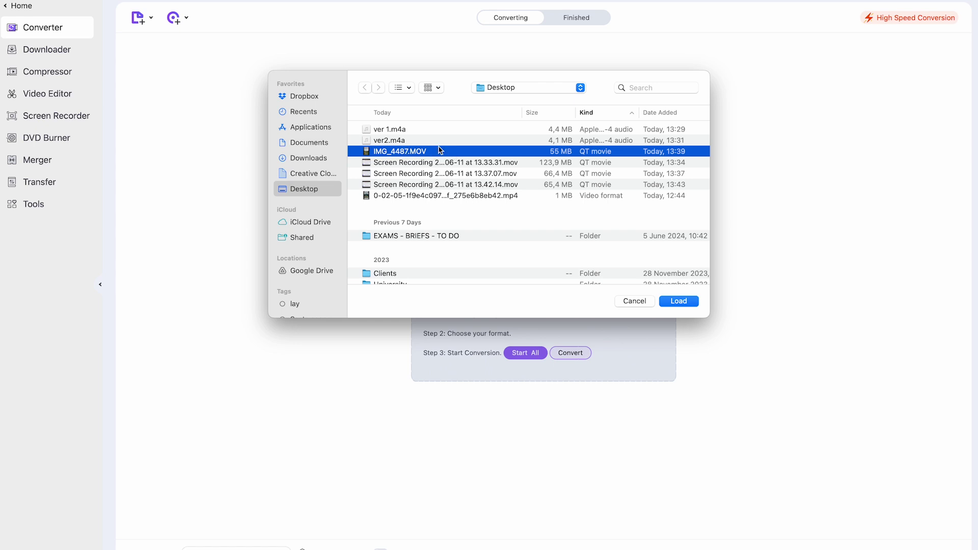
pyautogui.click(680, 301)
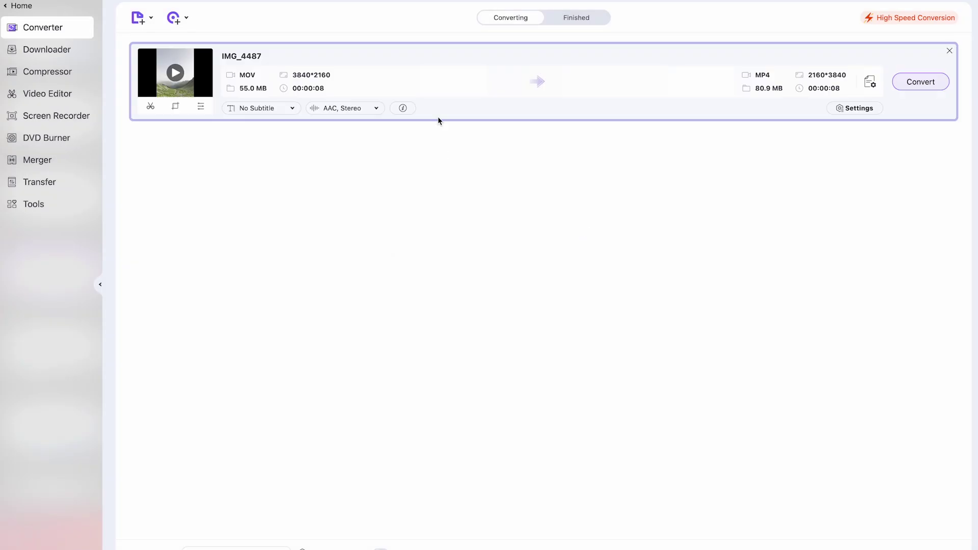
pyautogui.moveTo(542, 81)
pyautogui.click(870, 82)
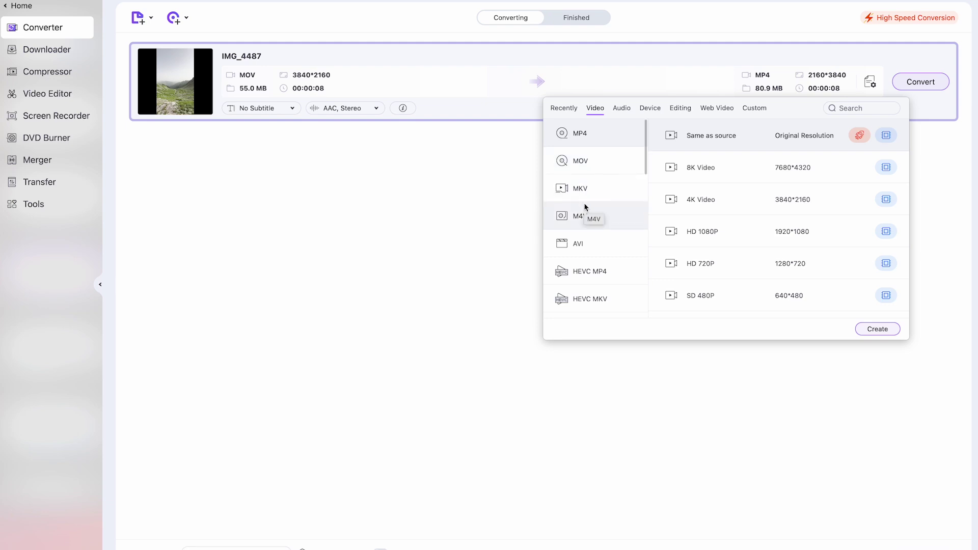
pyautogui.scroll(-3, 585, 206)
pyautogui.scroll(-3, 585, 207)
pyautogui.scroll(-3, 586, 206)
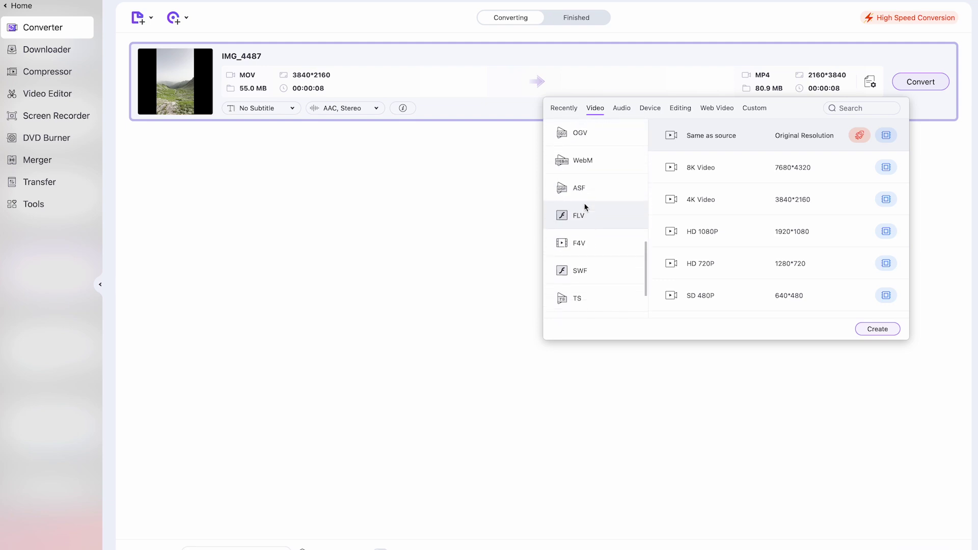
pyautogui.scroll(-2, 585, 206)
# Step: Browse the Audio, Device, Web Video and Custom output format tabs
pyautogui.click(622, 108)
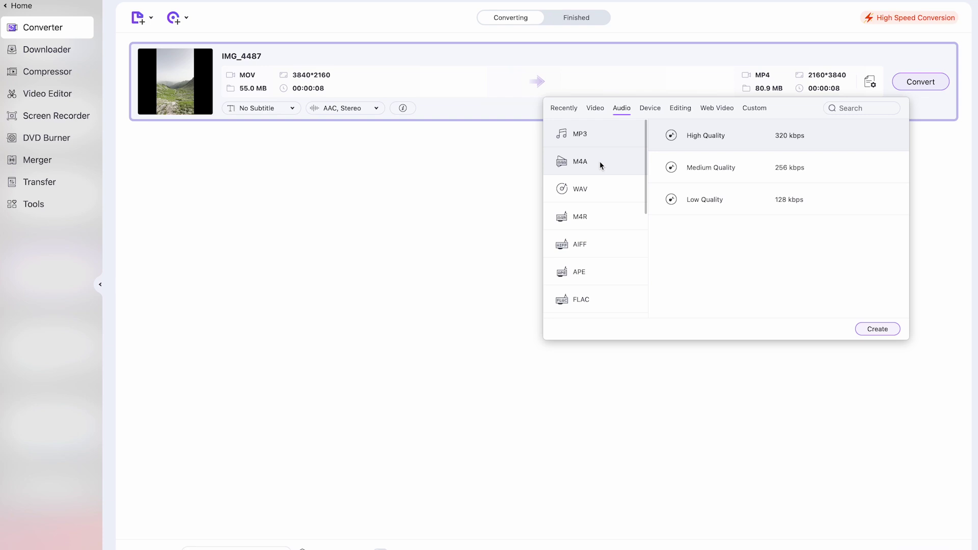
pyautogui.scroll(-3, 603, 163)
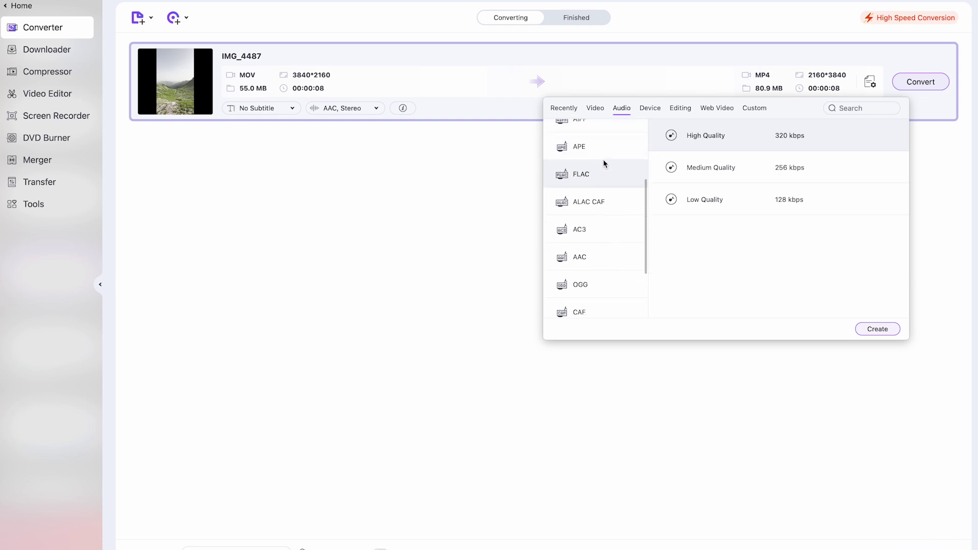
pyautogui.click(650, 109)
pyautogui.scroll(-3, 593, 176)
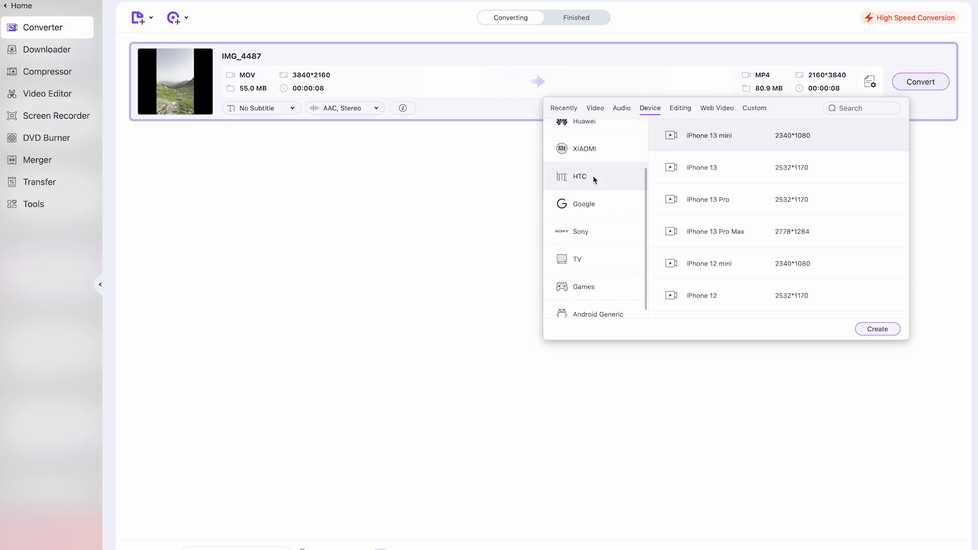
pyautogui.scroll(-2, 593, 176)
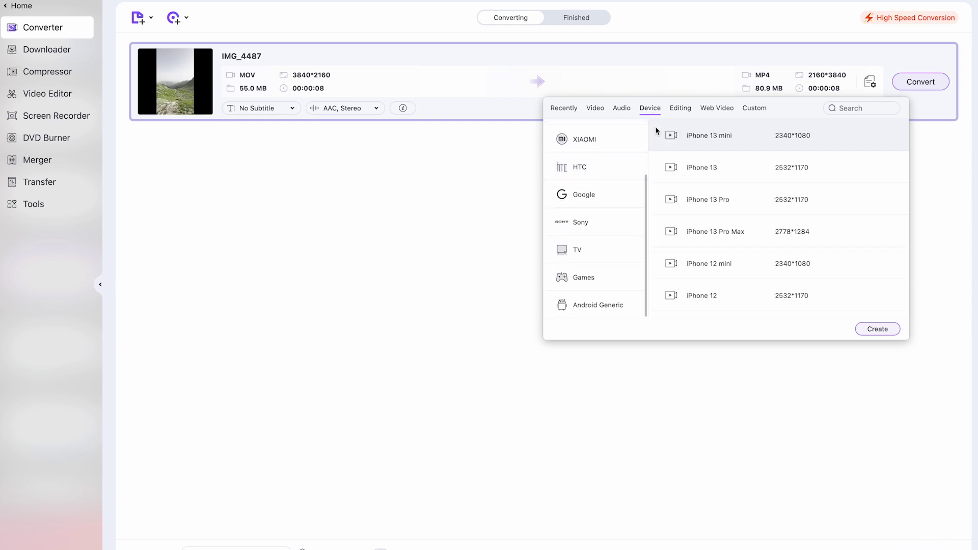
pyautogui.click(715, 107)
pyautogui.click(753, 107)
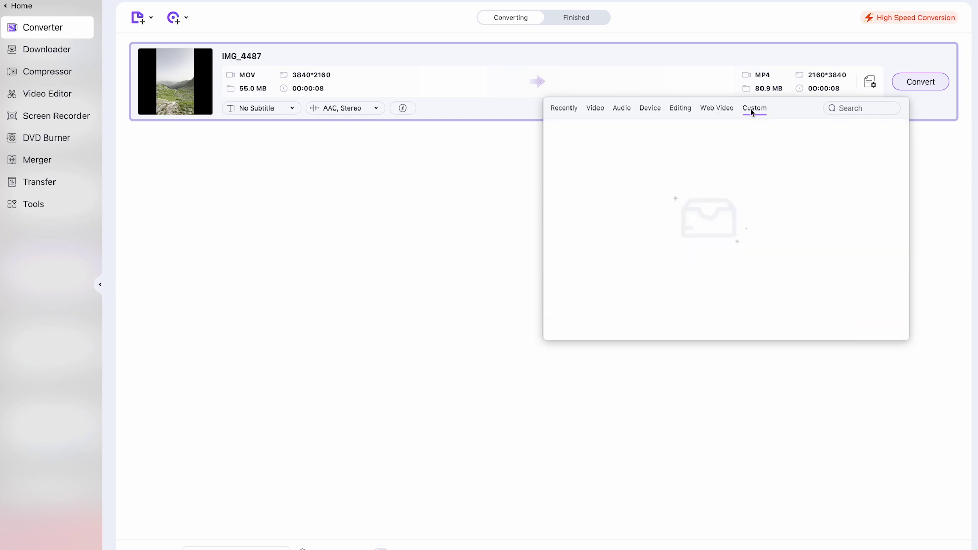
# Step: Review the MP4 encoding settings, keep H.264 as the video encoder, and leave them unchanged
pyautogui.click(725, 384)
pyautogui.moveTo(535, 81)
pyautogui.click(852, 109)
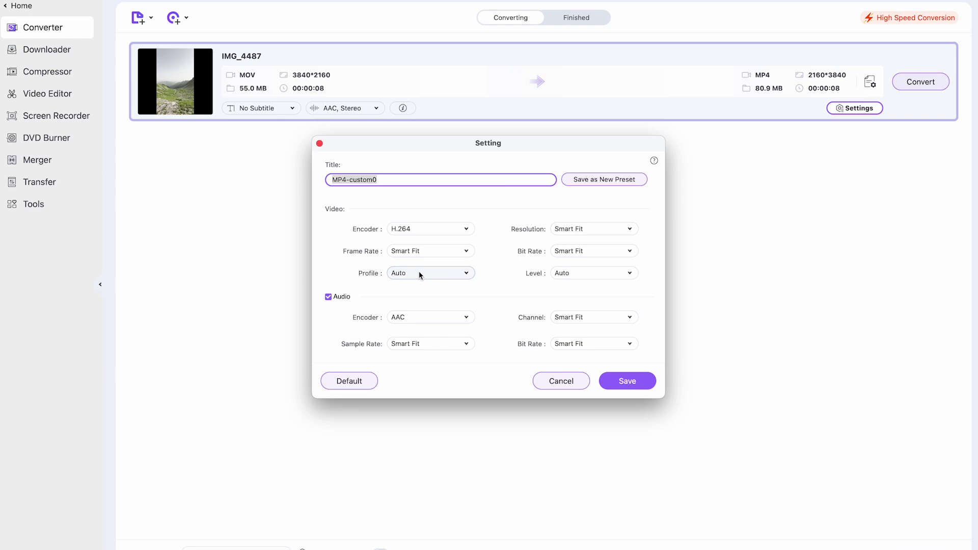
pyautogui.click(455, 230)
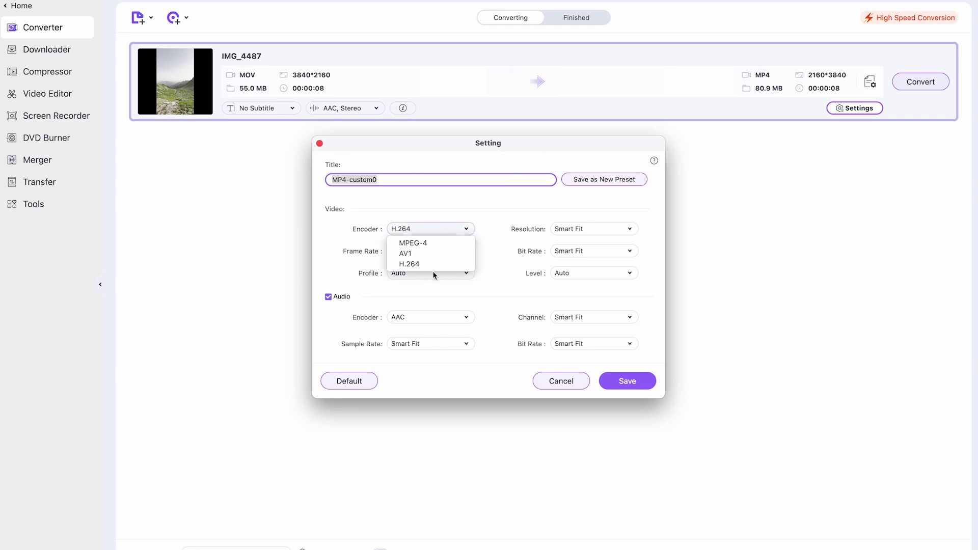
pyautogui.click(402, 257)
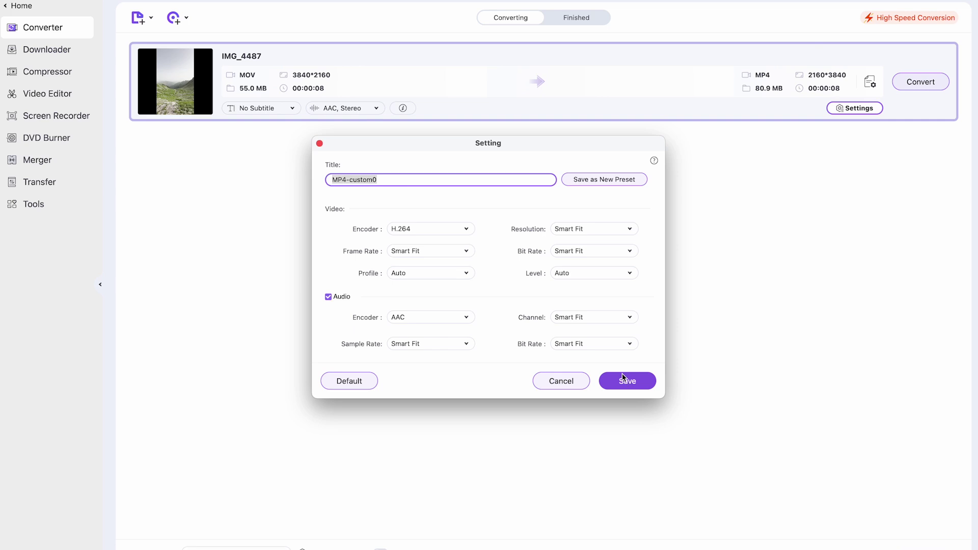
pyautogui.click(566, 381)
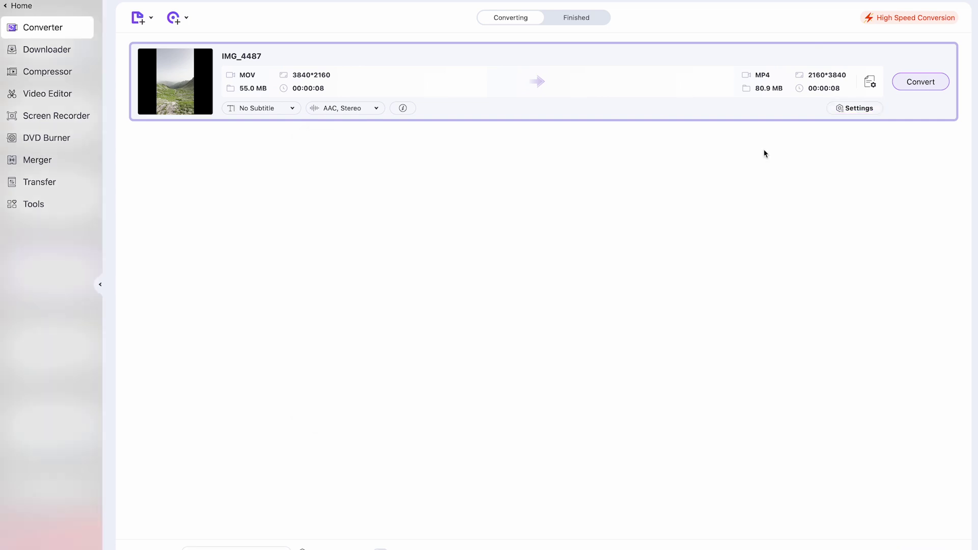
# Step: Set the output to HD 1080P MP4 and start converting IMG_4487
pyautogui.click(870, 82)
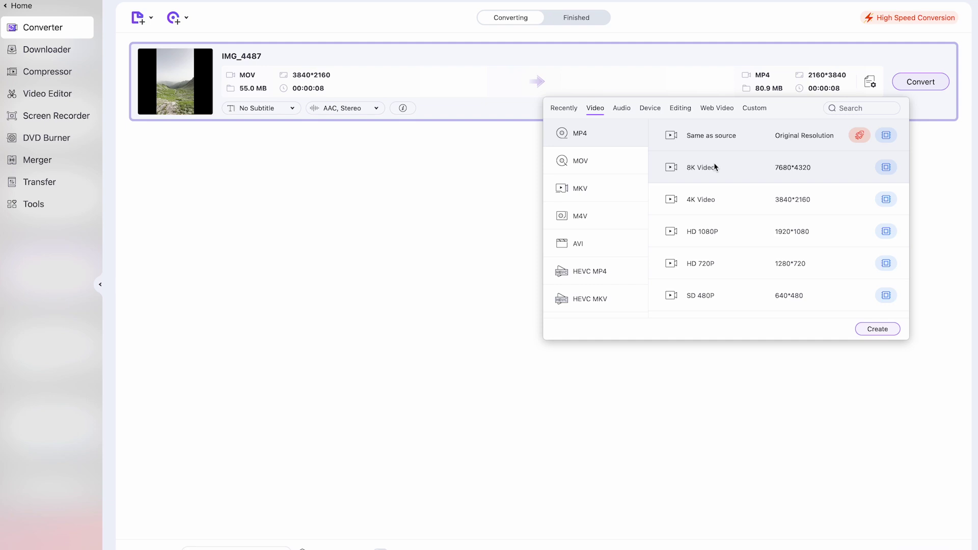
pyautogui.click(718, 230)
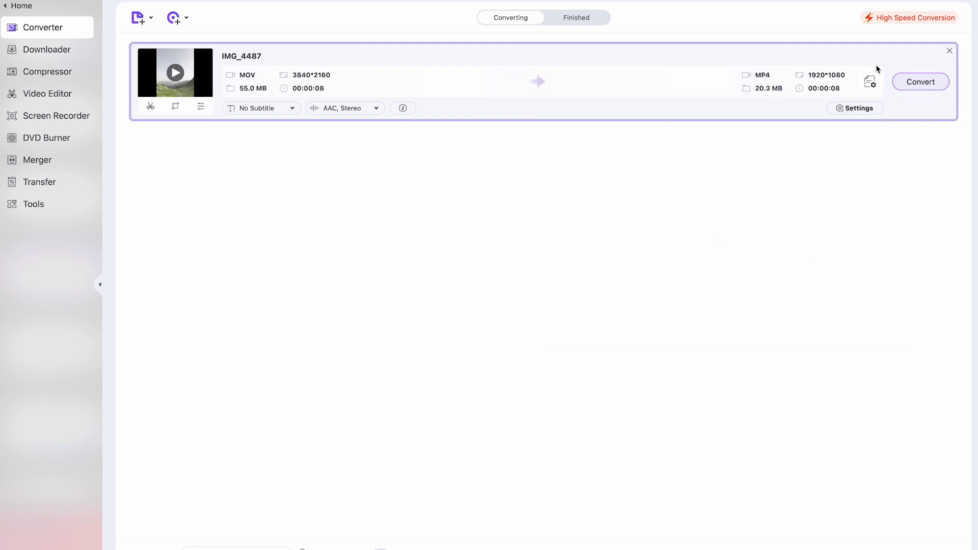
pyautogui.moveTo(594, 80)
pyautogui.click(902, 87)
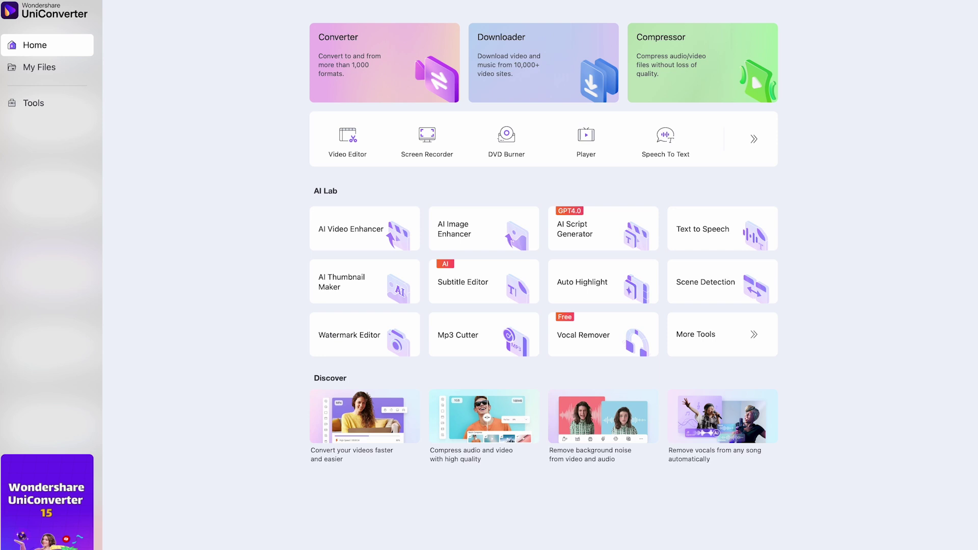
# Step: Paste the Mad Twinz - Namaste YouTube link into the Downloader
pyautogui.click(498, 37)
pyautogui.write('https://www.youtube.com/watch?v=PkZPvKLa1WY')
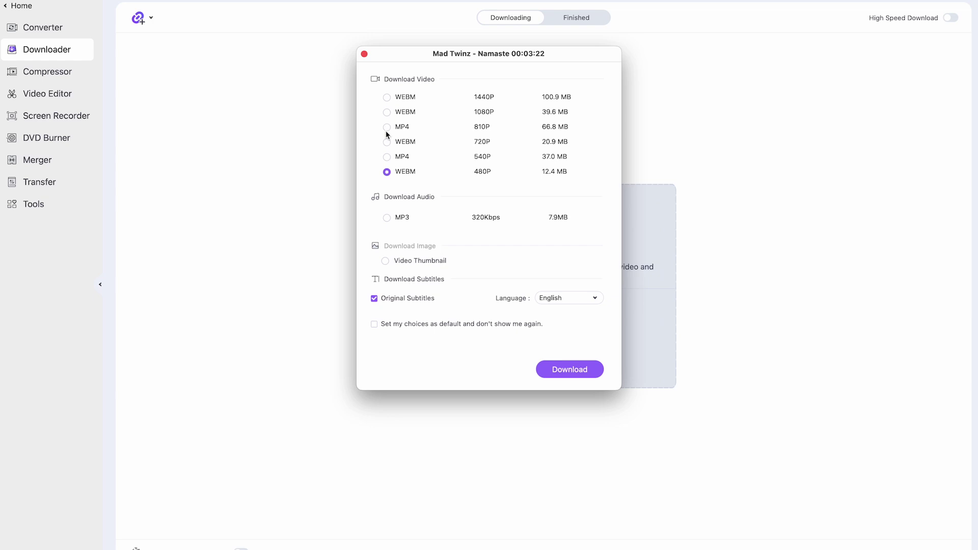
# Step: Download the Namaste video as MP3, check it in Finished downloads, and return Home
pyautogui.click(387, 218)
pyautogui.click(581, 370)
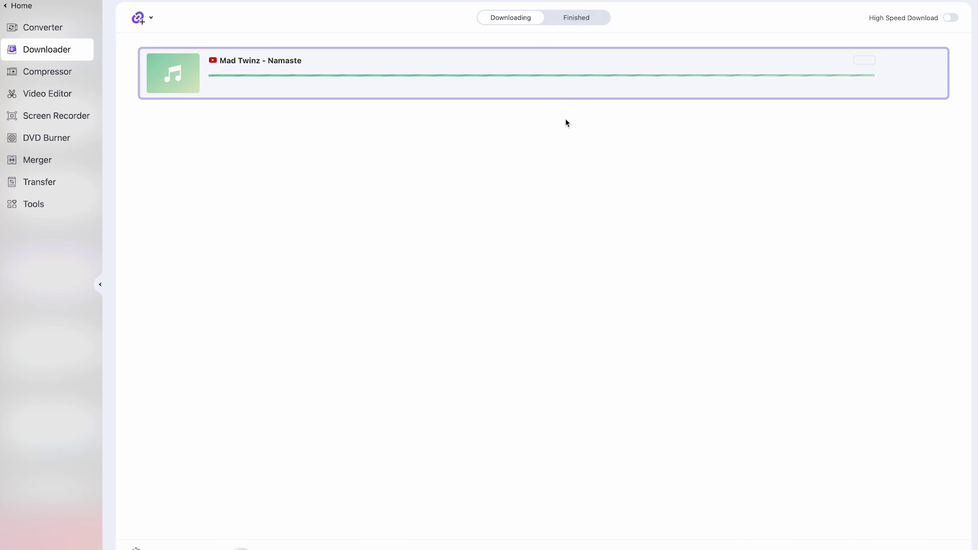
pyautogui.click(576, 18)
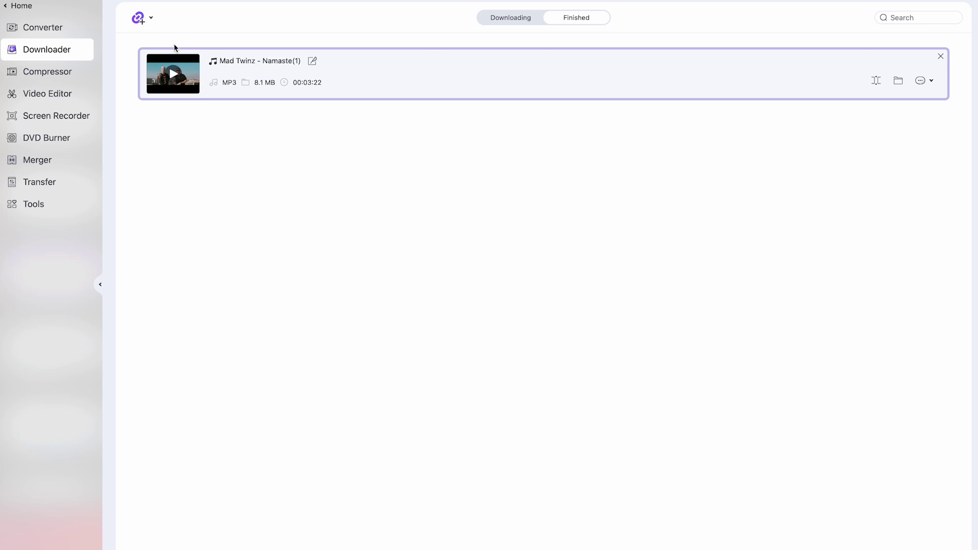
pyautogui.click(20, 5)
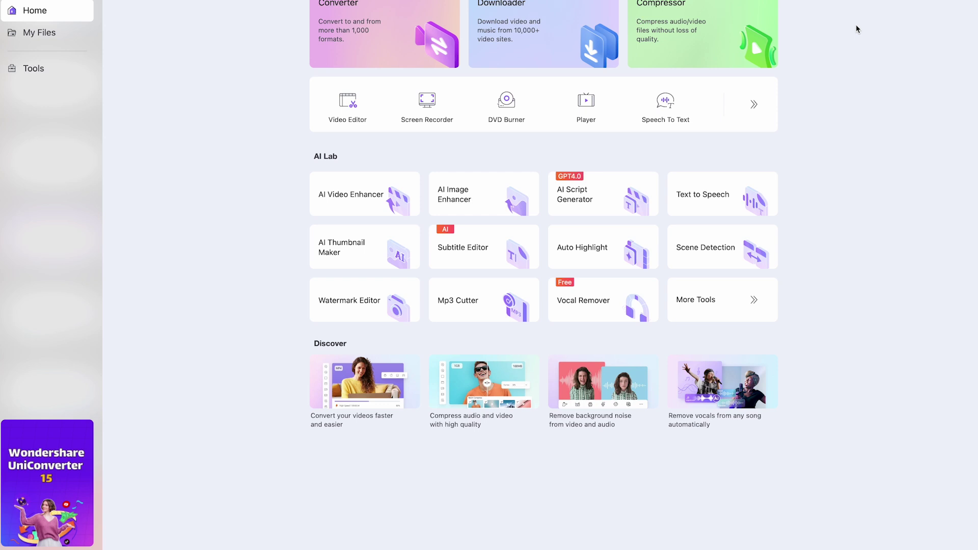
# Step: Load 1118423_Liquid_Splash_3840x2160.mp4 from Downloads into the Compressor
pyautogui.click(724, 23)
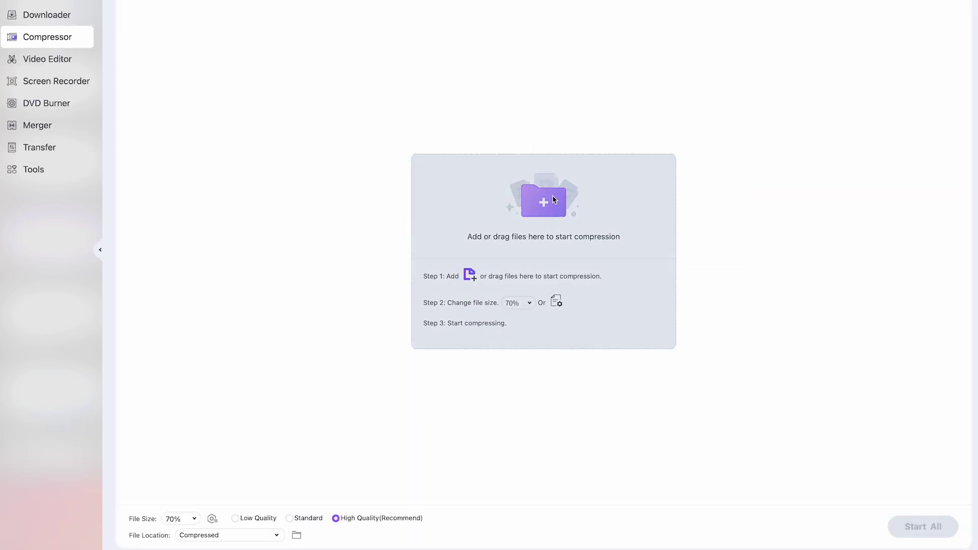
pyautogui.hotkey('ctrl', 'o')
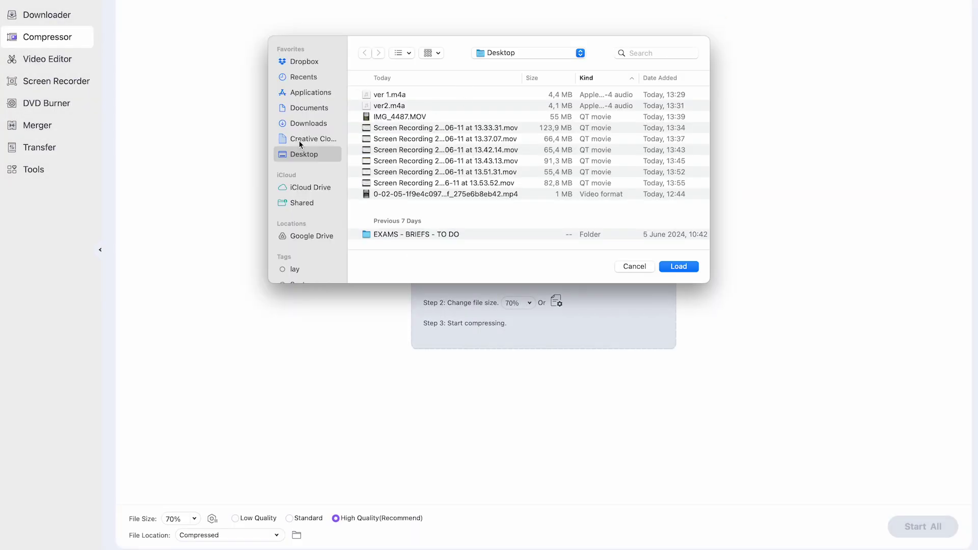
pyautogui.click(303, 122)
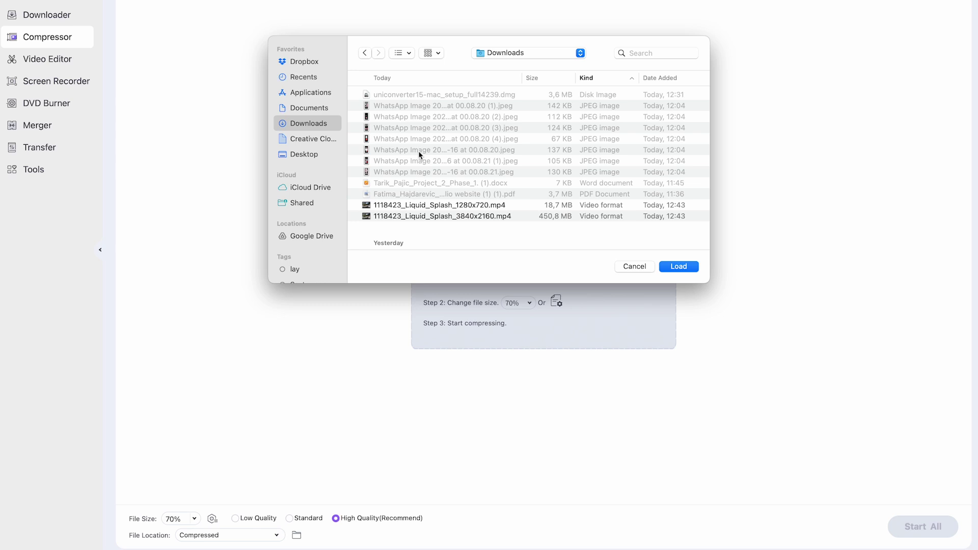
pyautogui.click(523, 216)
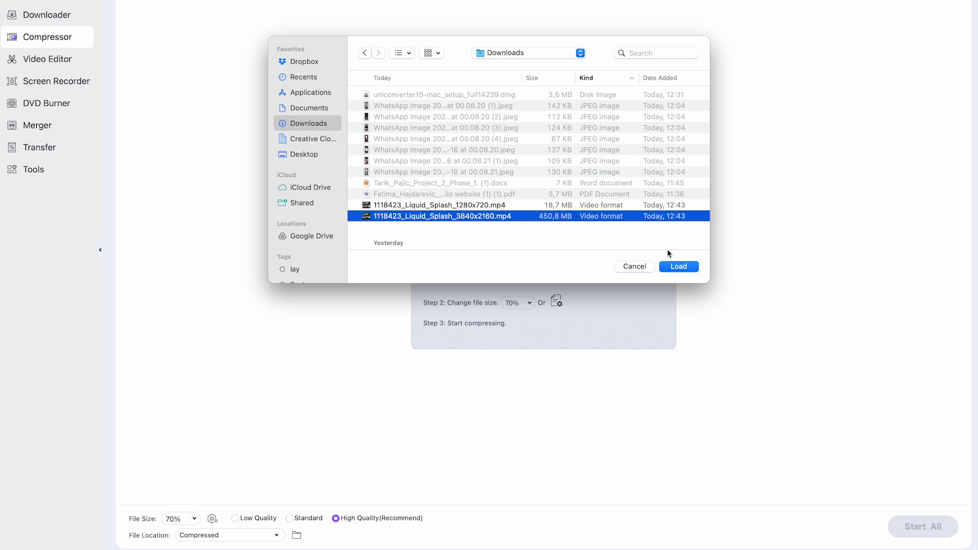
pyautogui.click(679, 267)
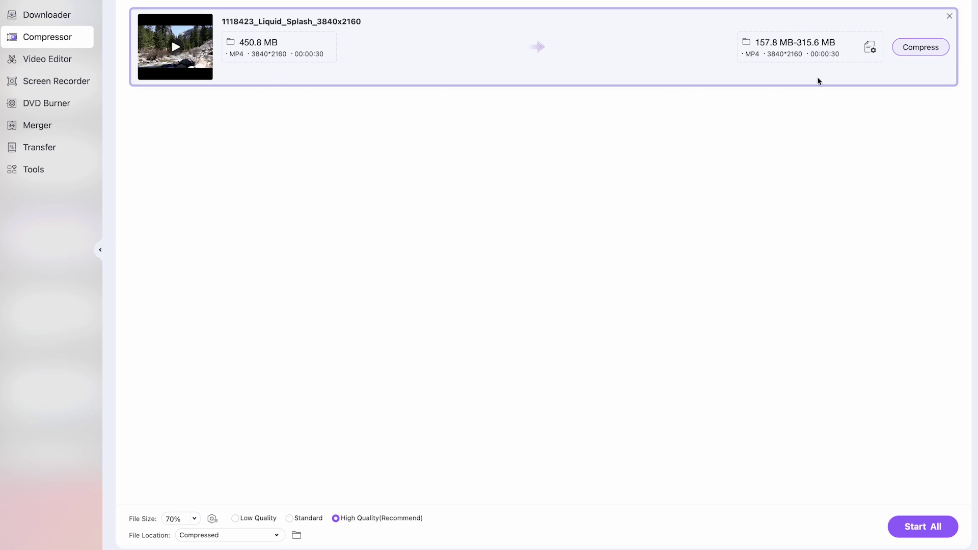
# Step: Test the compression slider (100%, 27%), settle near 70% with MP4 output, and confirm
pyautogui.click(870, 48)
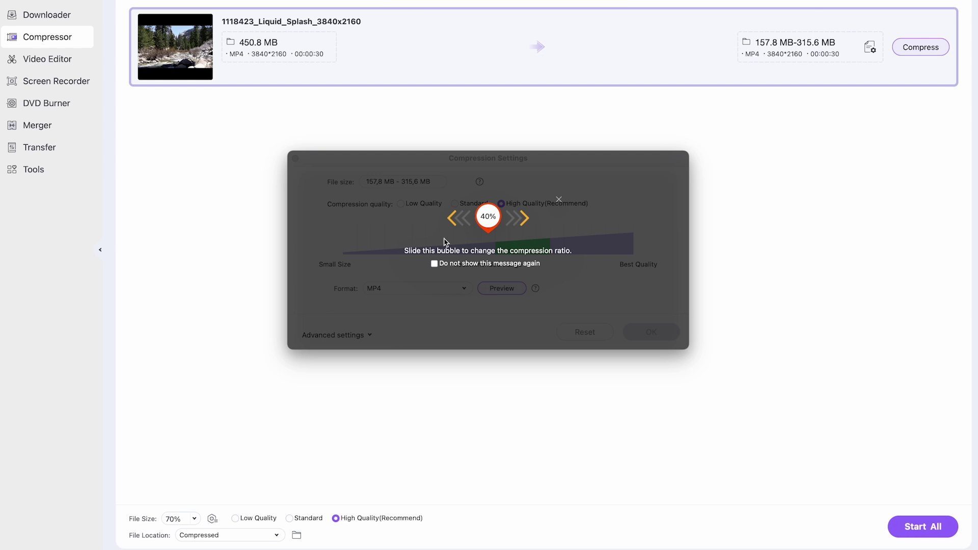
pyautogui.click(561, 202)
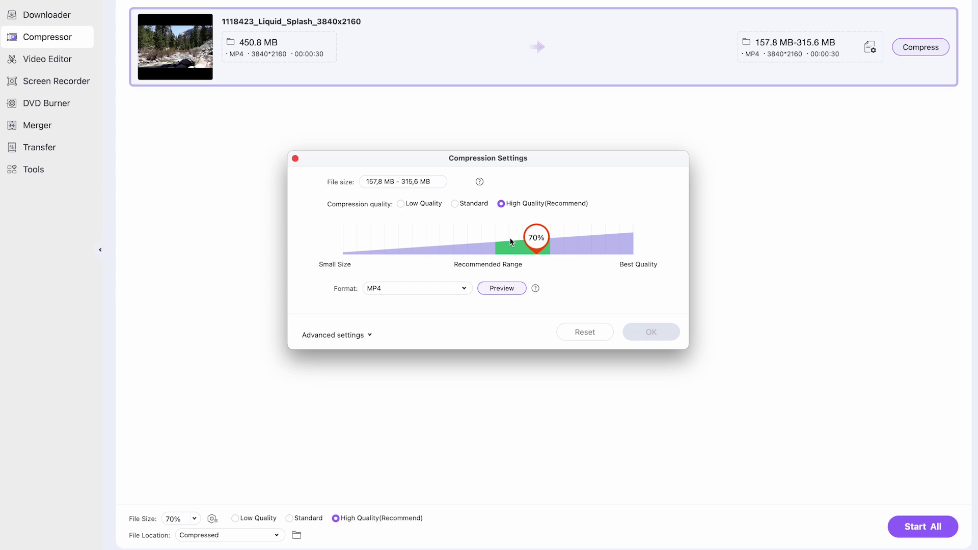
pyautogui.moveTo(537, 238); pyautogui.dragTo(536, 239)
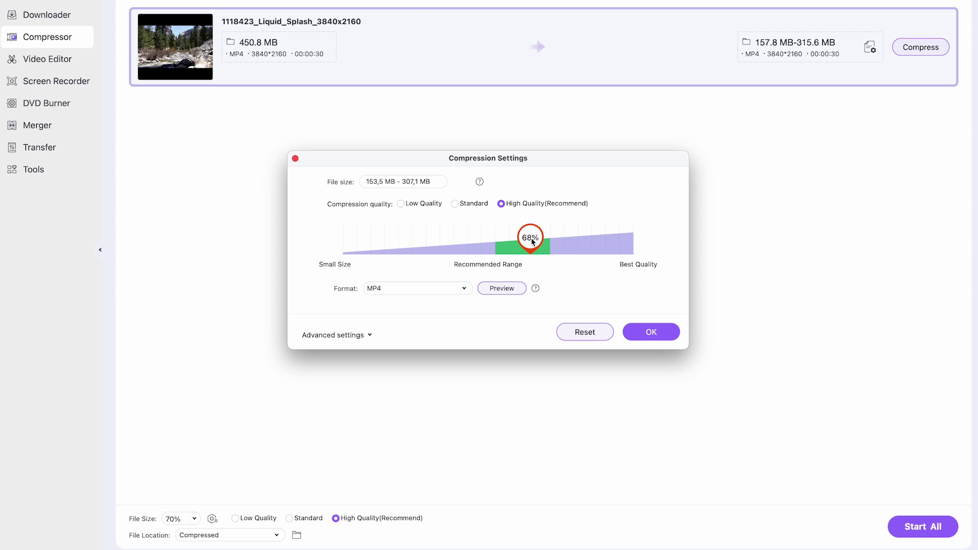
pyautogui.moveTo(532, 239); pyautogui.dragTo(632, 238)
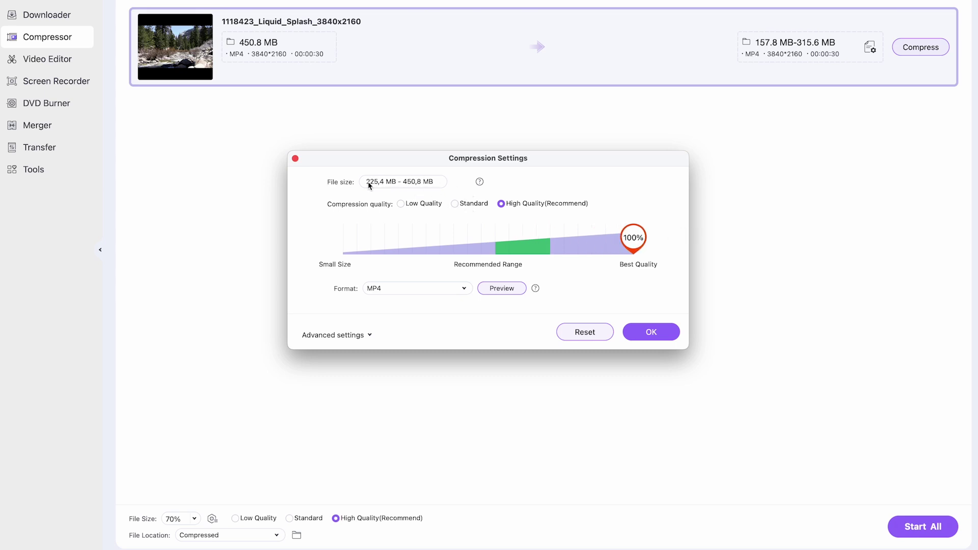
pyautogui.moveTo(626, 243)
pyautogui.mouseDown()
pyautogui.moveTo(403, 233)
pyautogui.moveTo(538, 231)
pyautogui.mouseUp()
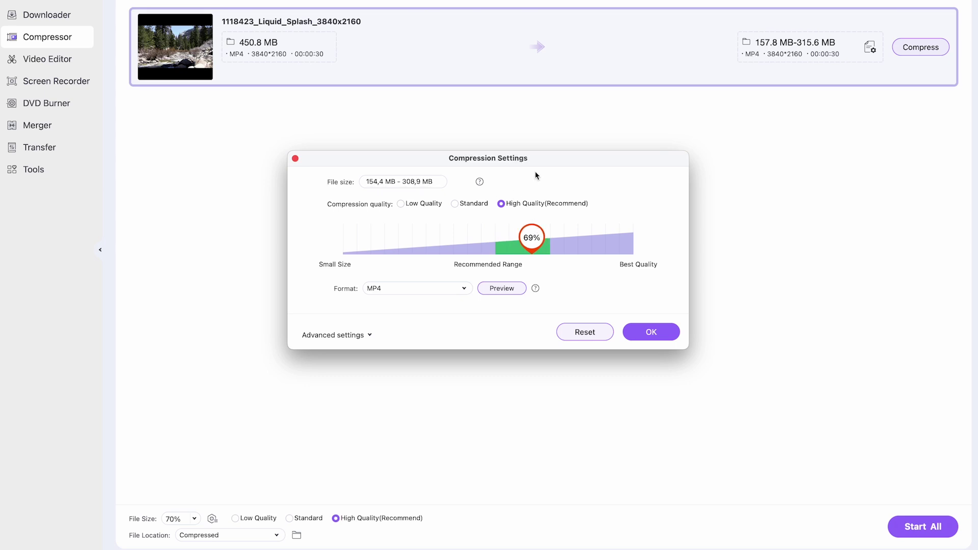
pyautogui.moveTo(526, 238); pyautogui.dragTo(538, 245)
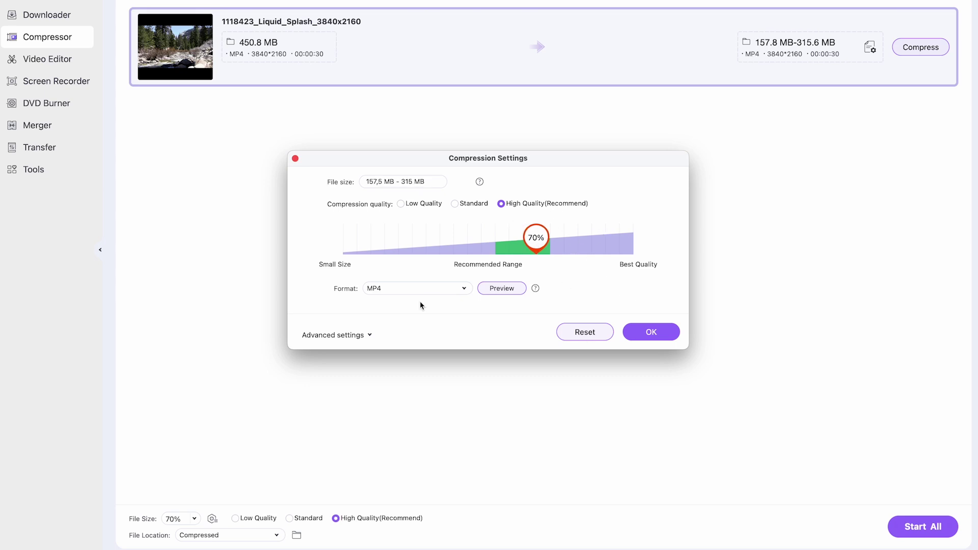
pyautogui.click(415, 288)
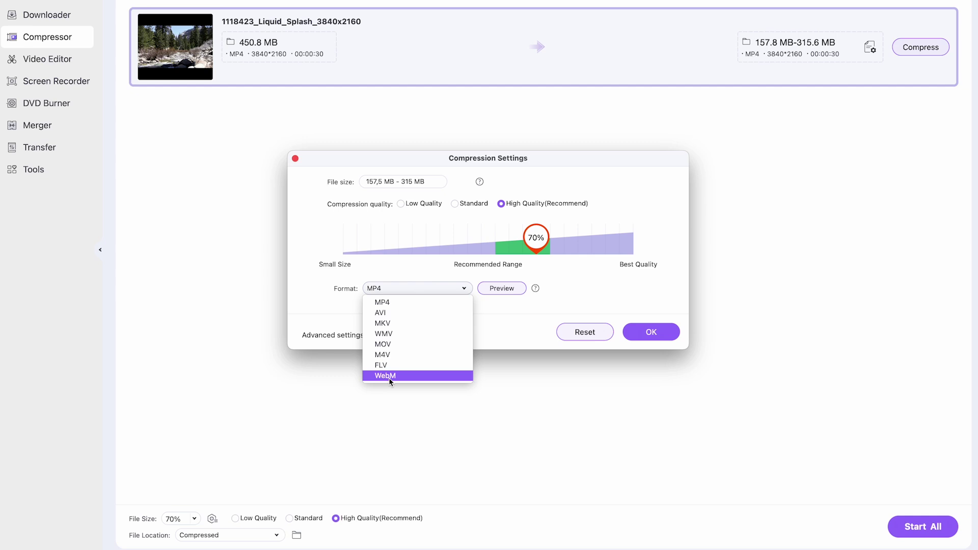
pyautogui.click(397, 288)
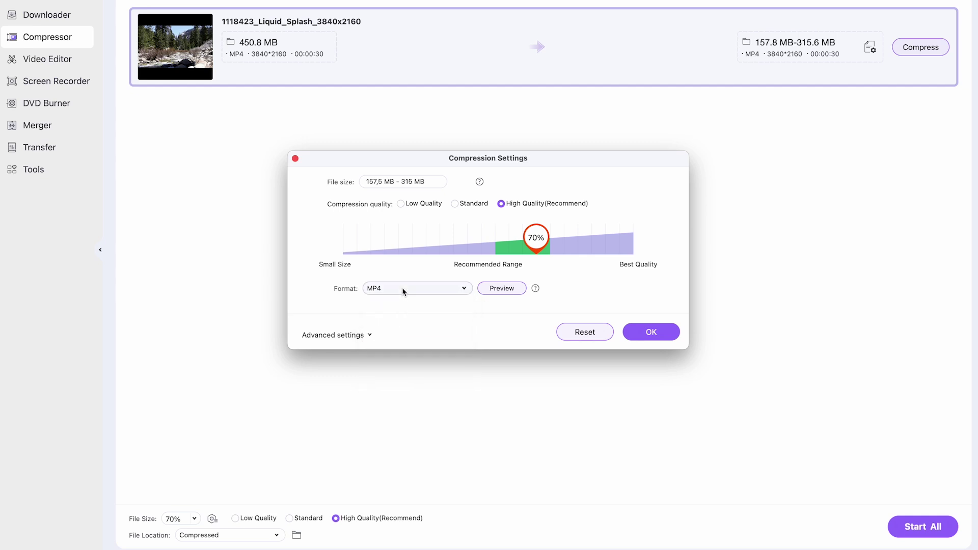
pyautogui.click(651, 332)
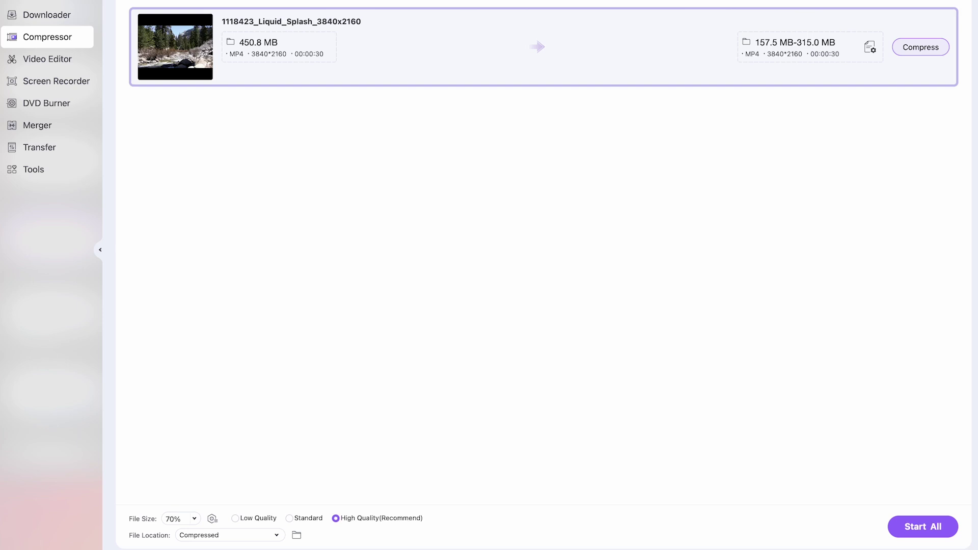
# Step: Add a second copy of the 4K Liquid Splash video to the compression list
pyautogui.click(147, 6)
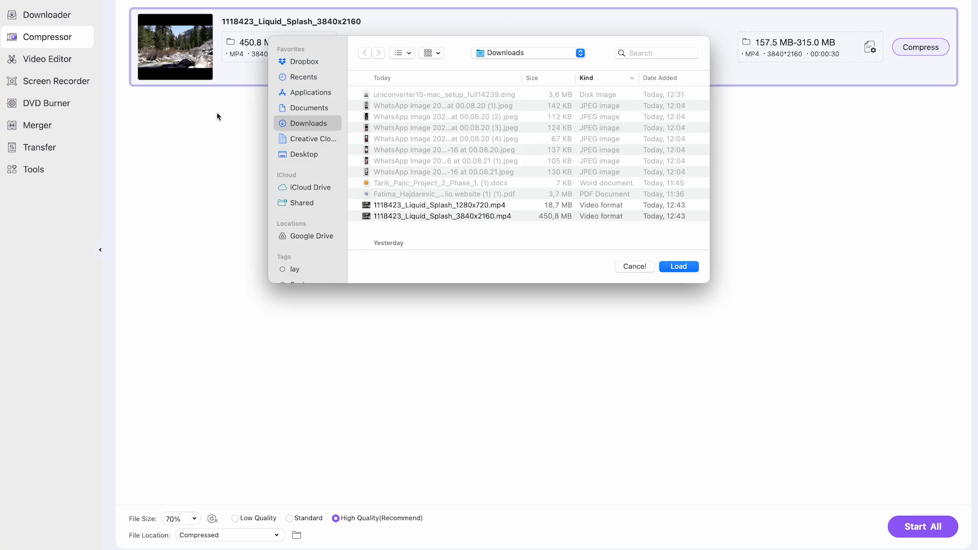
pyautogui.click(508, 216)
pyautogui.click(679, 266)
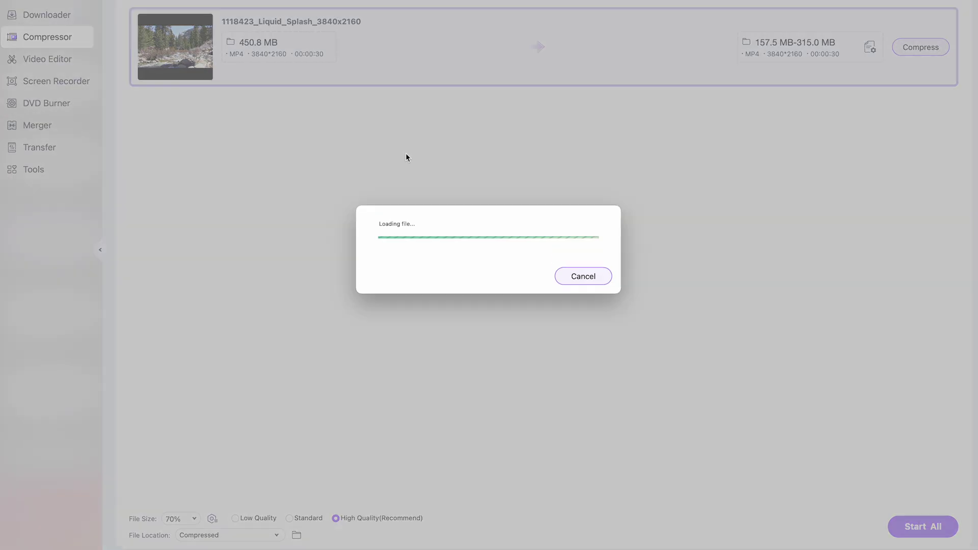
pyautogui.moveTo(542, 135)
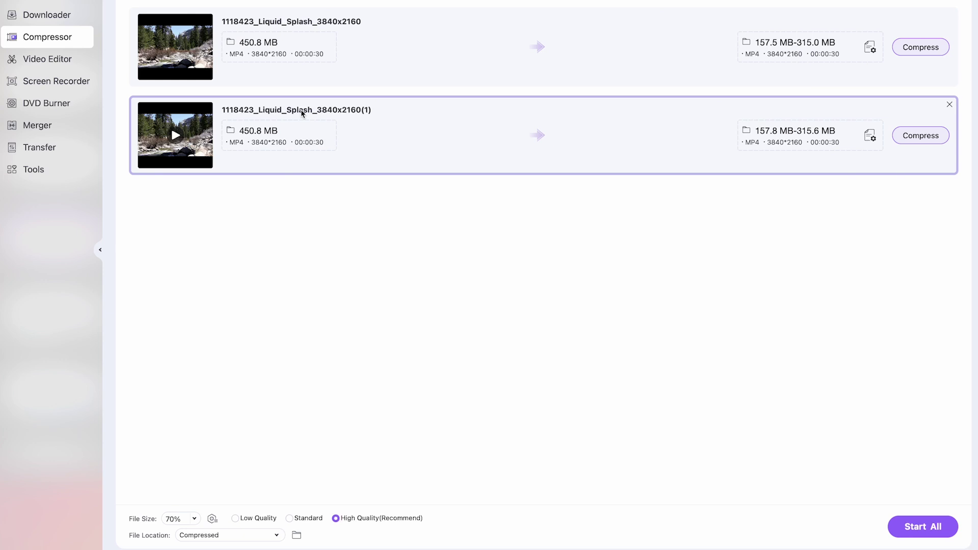
# Step: Set the second video's compression ratio to about 48% and start compressing both videos
pyautogui.click(873, 137)
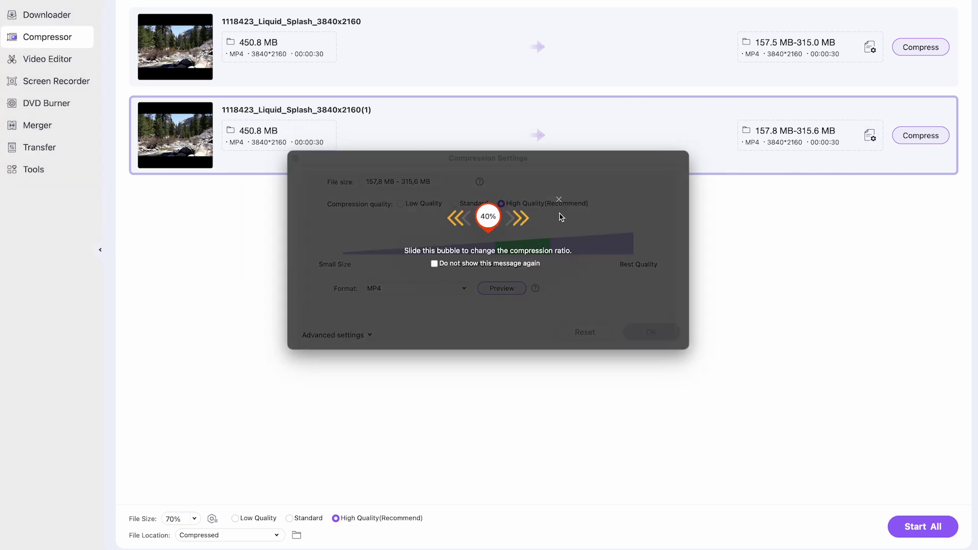
pyautogui.click(559, 200)
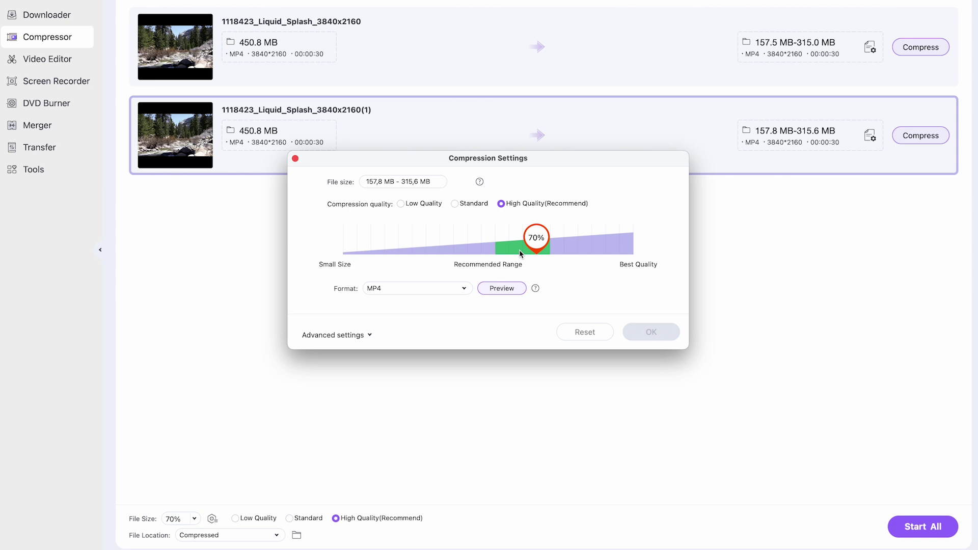
pyautogui.moveTo(537, 237)
pyautogui.mouseDown()
pyautogui.moveTo(460, 246)
pyautogui.moveTo(471, 246)
pyautogui.mouseUp()
pyautogui.click(649, 333)
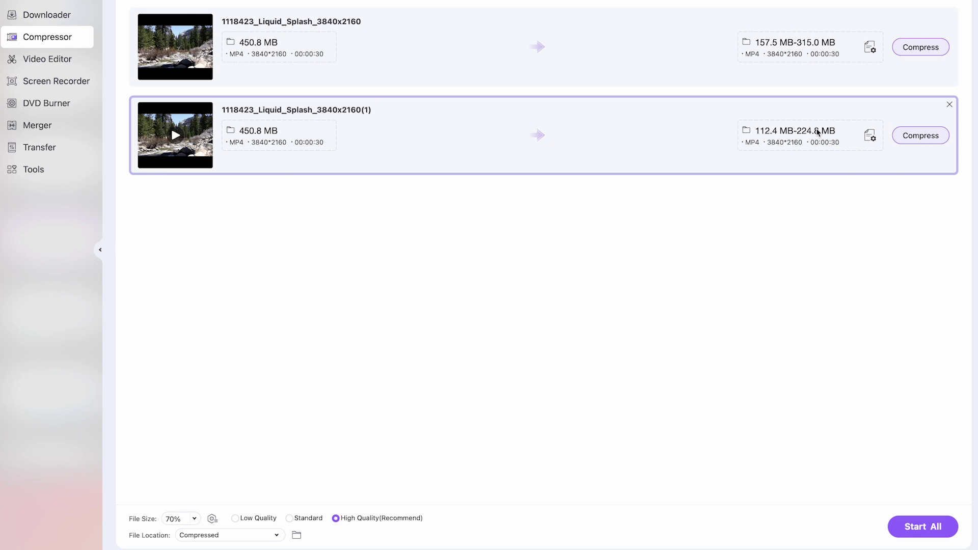
pyautogui.click(942, 538)
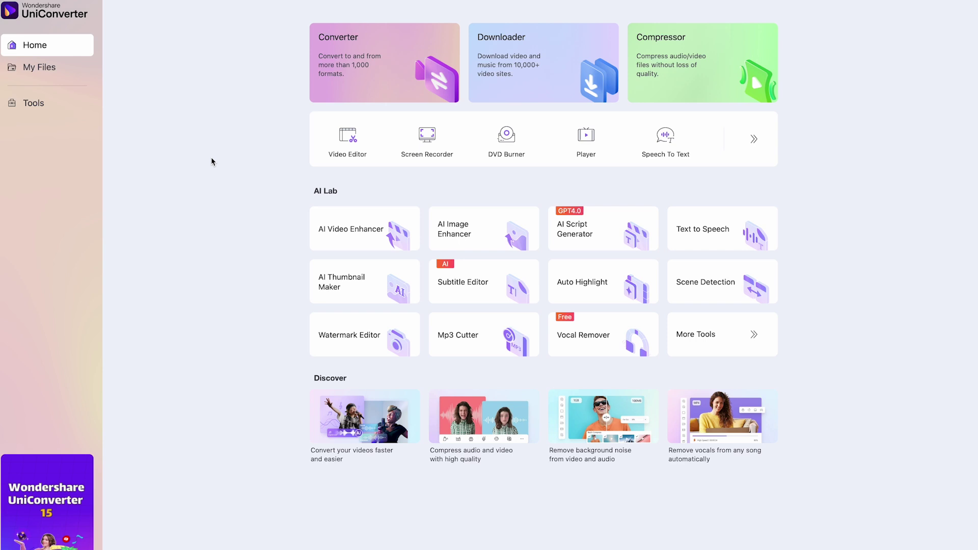
# Step: Load 1118423_Liquid_Splash_3840x2160.mp4 from Downloads into the Video Editor tool
pyautogui.click(33, 103)
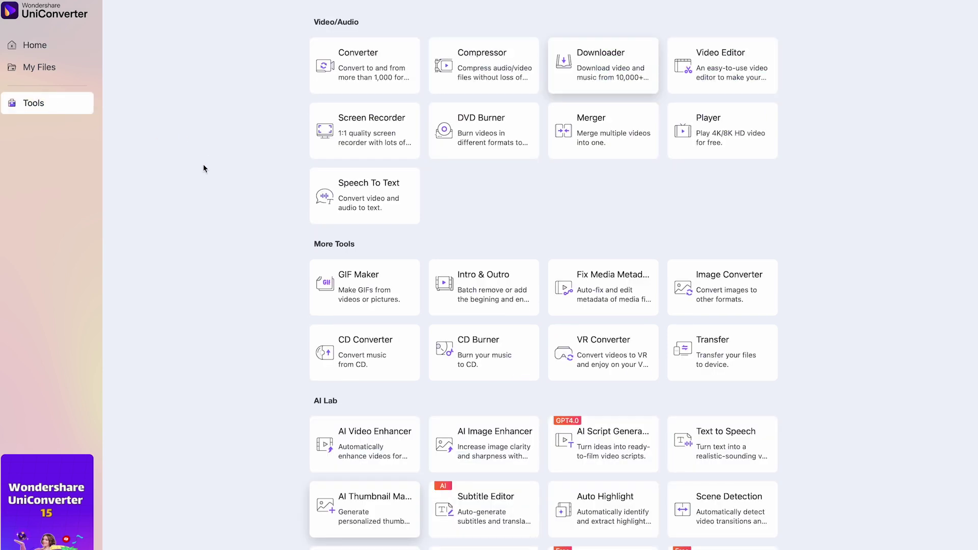
pyautogui.click(766, 72)
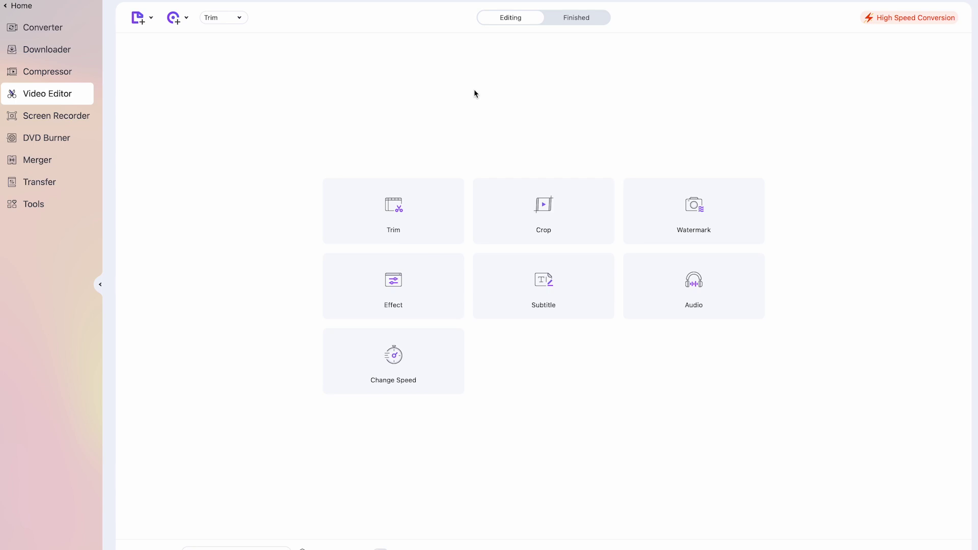
pyautogui.click(139, 18)
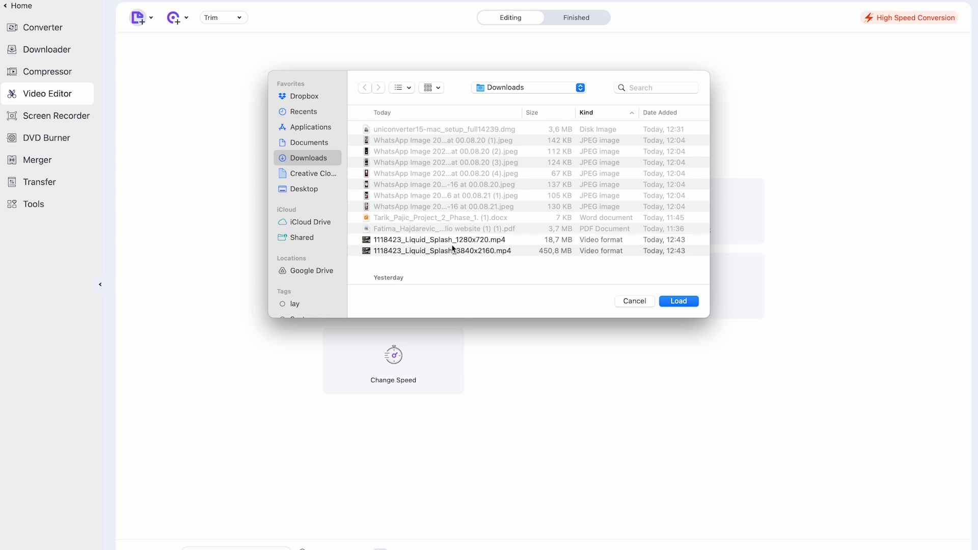
pyautogui.click(446, 252)
pyautogui.click(678, 301)
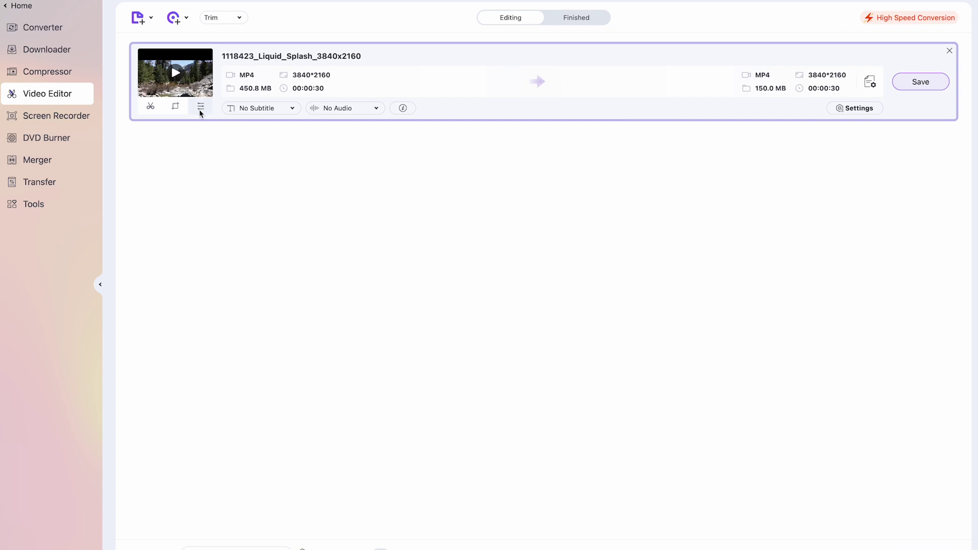
# Step: Set the clip's effects to brightness 8, contrast -18, saturation 46 and white balance 2
pyautogui.click(201, 107)
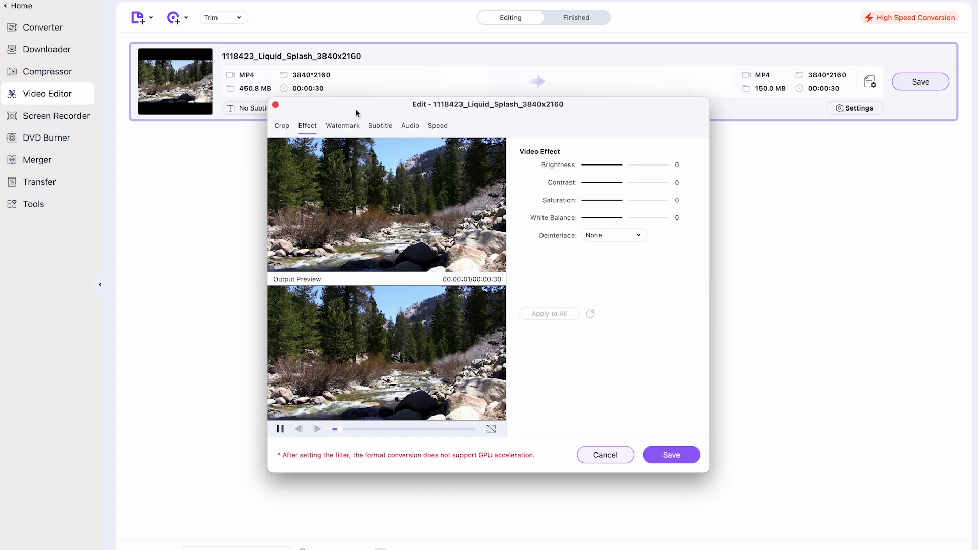
pyautogui.moveTo(356, 112); pyautogui.dragTo(351, 128)
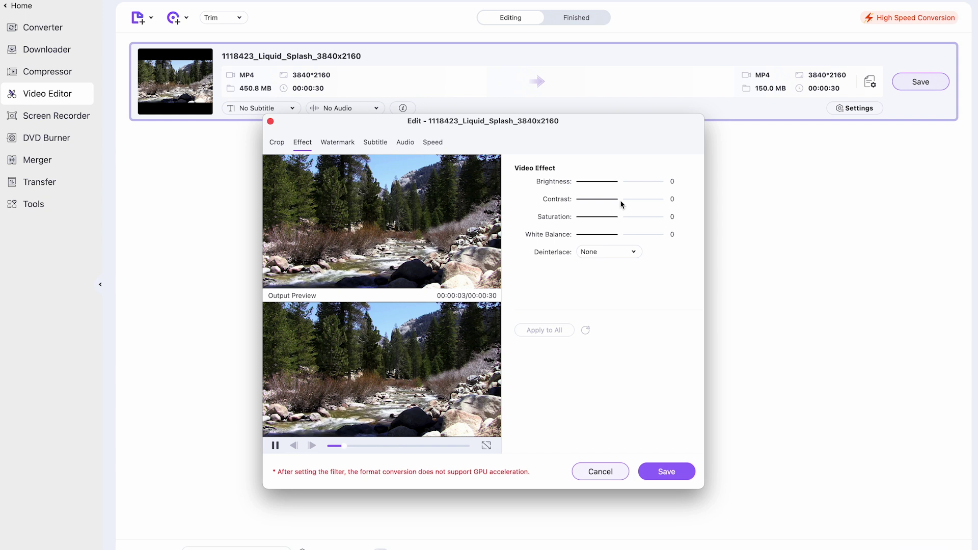
pyautogui.moveTo(620, 198)
pyautogui.mouseDown()
pyautogui.moveTo(611, 199)
pyautogui.moveTo(640, 217)
pyautogui.mouseUp()
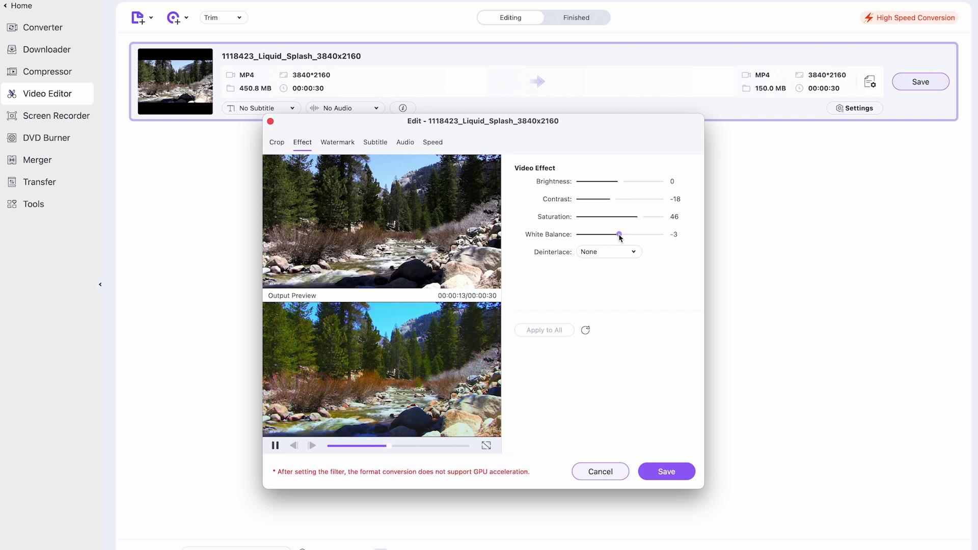
pyautogui.moveTo(620, 235); pyautogui.dragTo(622, 234)
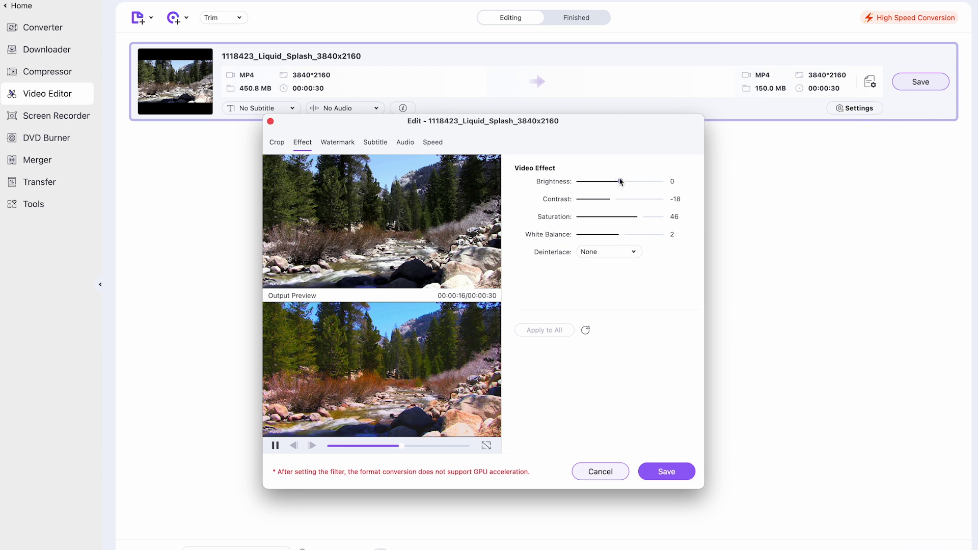
pyautogui.moveTo(619, 181); pyautogui.dragTo(621, 181)
# Step: Switch the watermark to text type and clear the TechUtopia watermark text
pyautogui.click(337, 142)
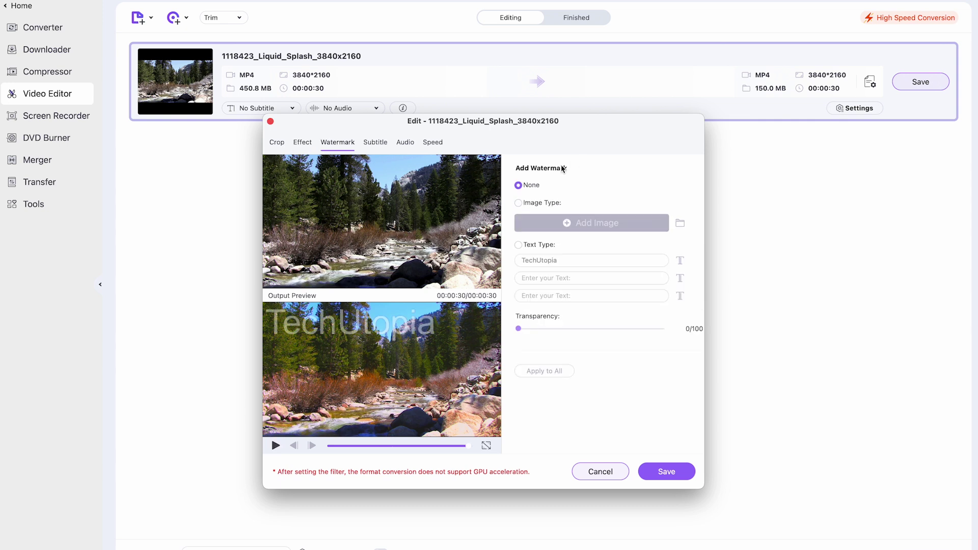
pyautogui.click(535, 203)
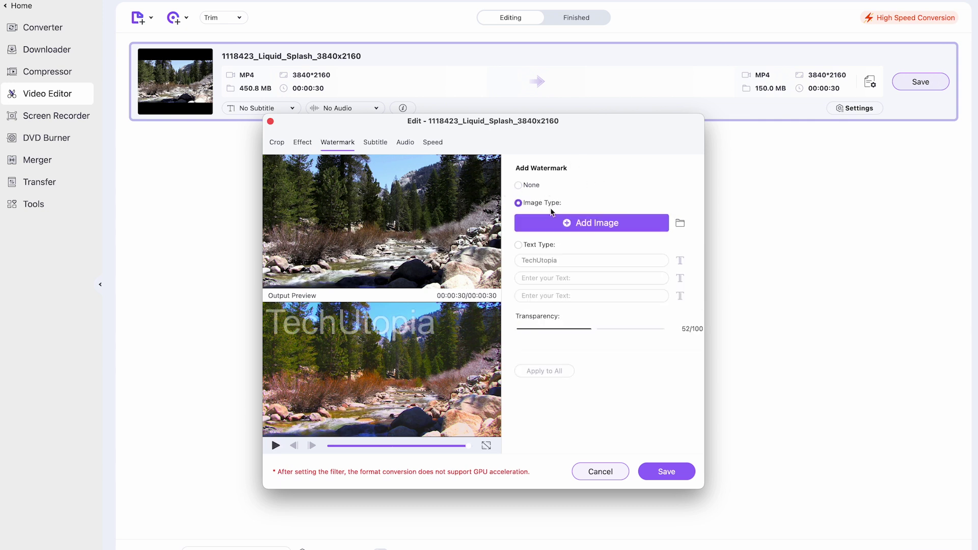
pyautogui.click(523, 244)
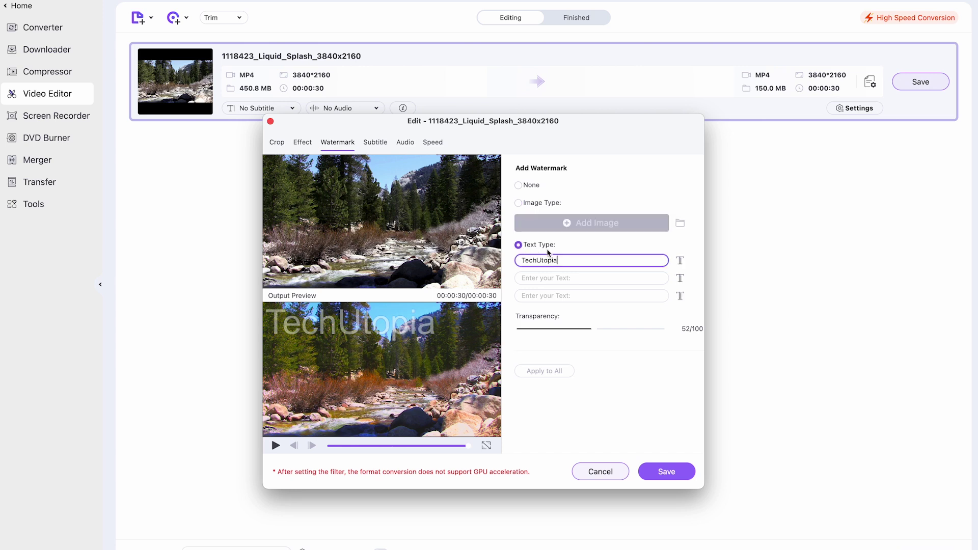
pyautogui.hotkey('ctrl', 'a')
pyautogui.press('BackSpace')
# Step: Review the subtitle choices, then raise the clip's audio volume to 140
pyautogui.click(375, 142)
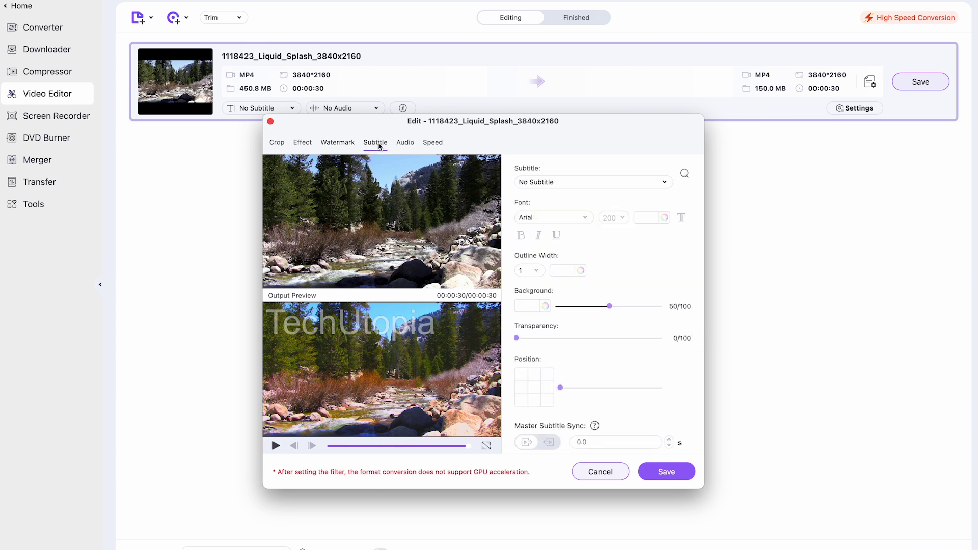
pyautogui.click(592, 182)
pyautogui.click(406, 143)
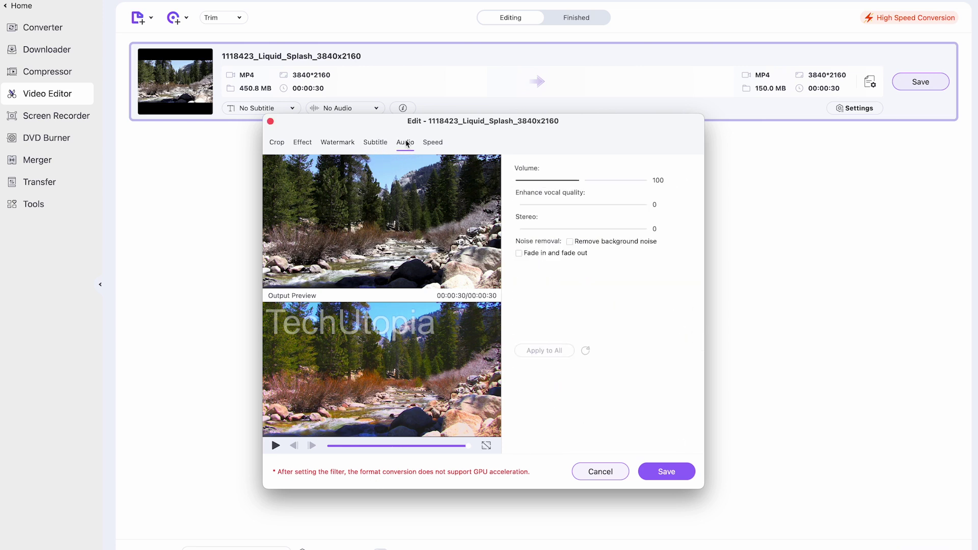
pyautogui.moveTo(580, 180)
pyautogui.mouseDown()
pyautogui.moveTo(591, 183)
pyautogui.moveTo(581, 182)
pyautogui.mouseUp()
pyautogui.moveTo(606, 179); pyautogui.dragTo(605, 180)
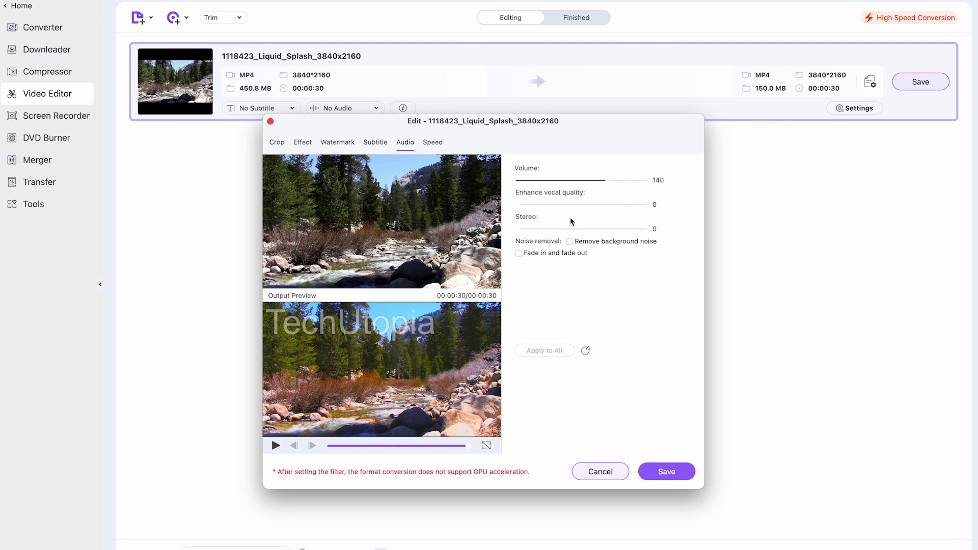
# Step: Set the clip's playback speed to 3x
pyautogui.click(431, 142)
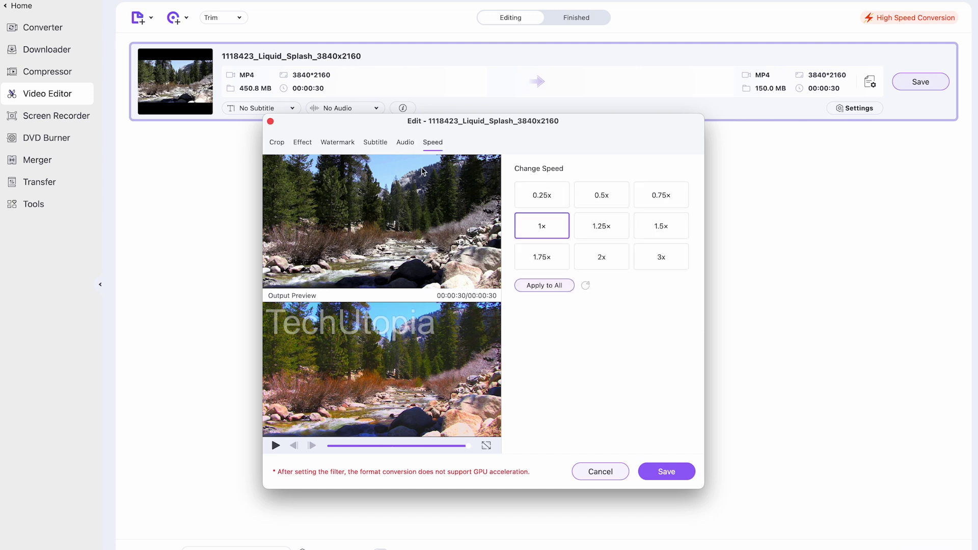
pyautogui.click(601, 256)
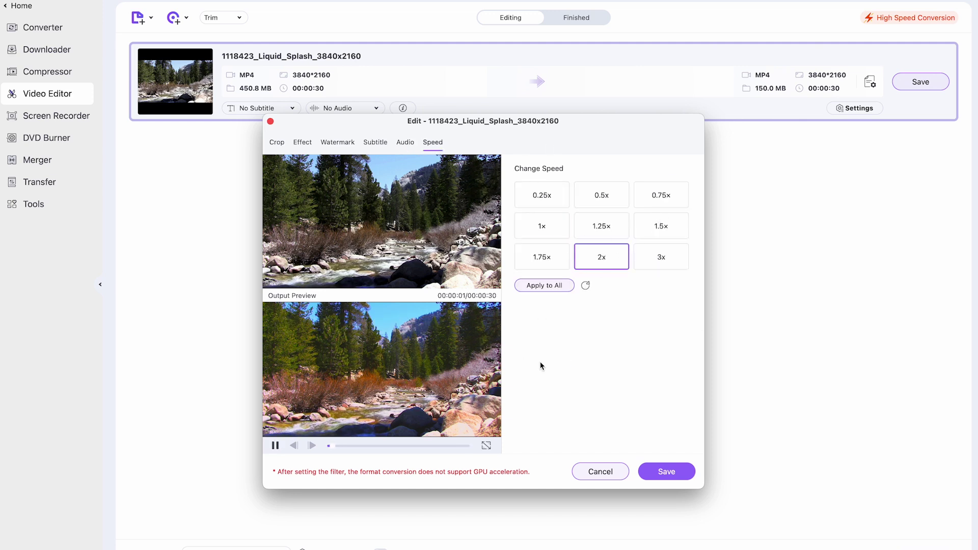
pyautogui.click(651, 257)
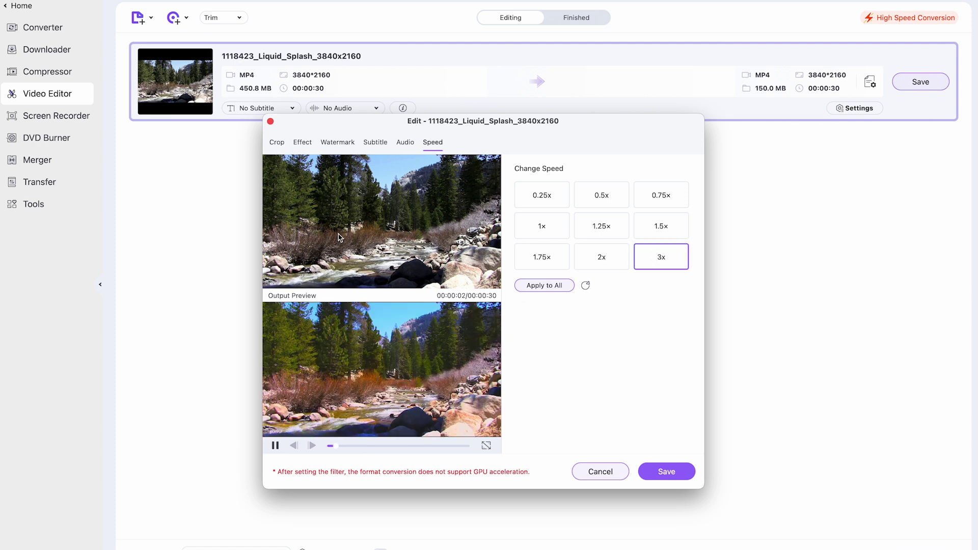
# Step: Crop the video to a 1:1 square 2160x2160 frame and save all edits
pyautogui.click(277, 142)
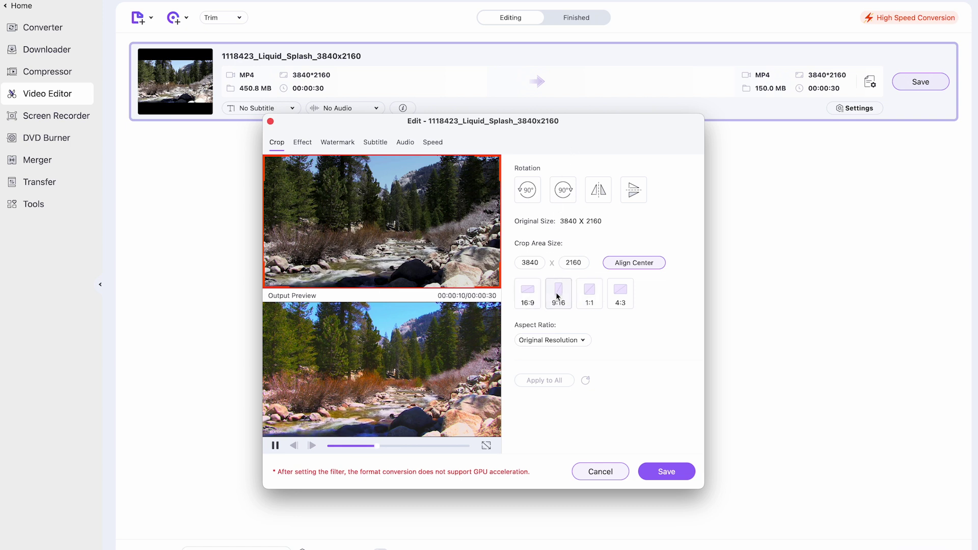
pyautogui.click(588, 290)
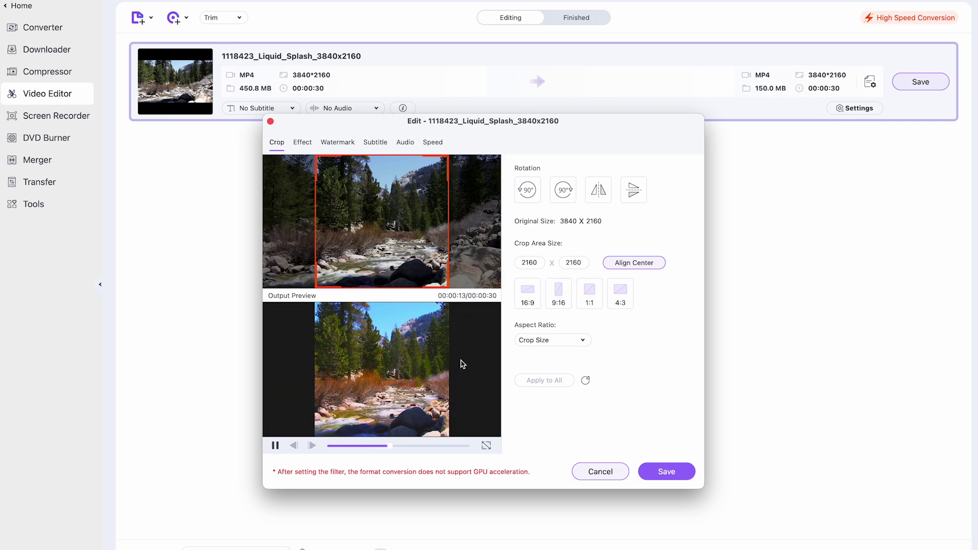
pyautogui.click(667, 472)
pyautogui.moveTo(631, 90)
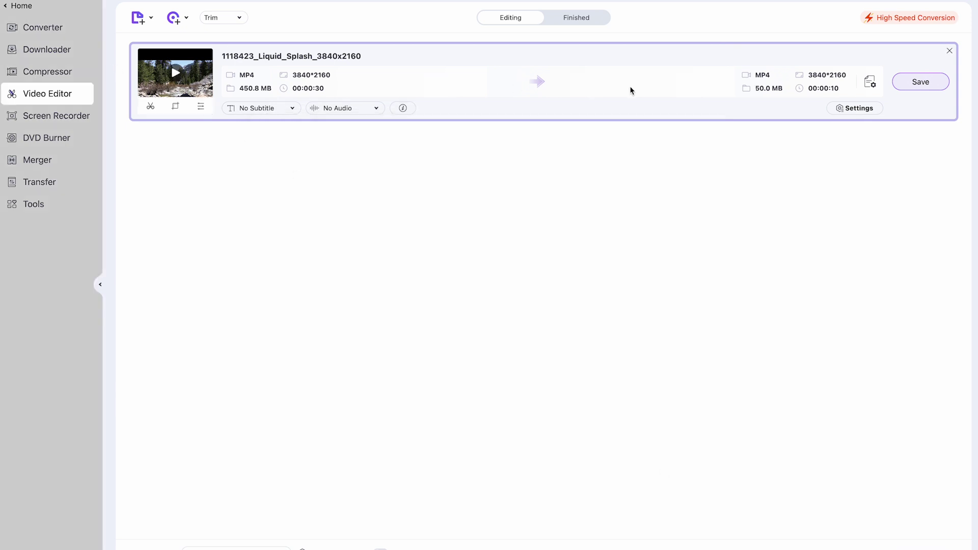
# Step: Start exporting the edited 10-second, 50.0 MB Liquid_Splash clip
pyautogui.click(920, 82)
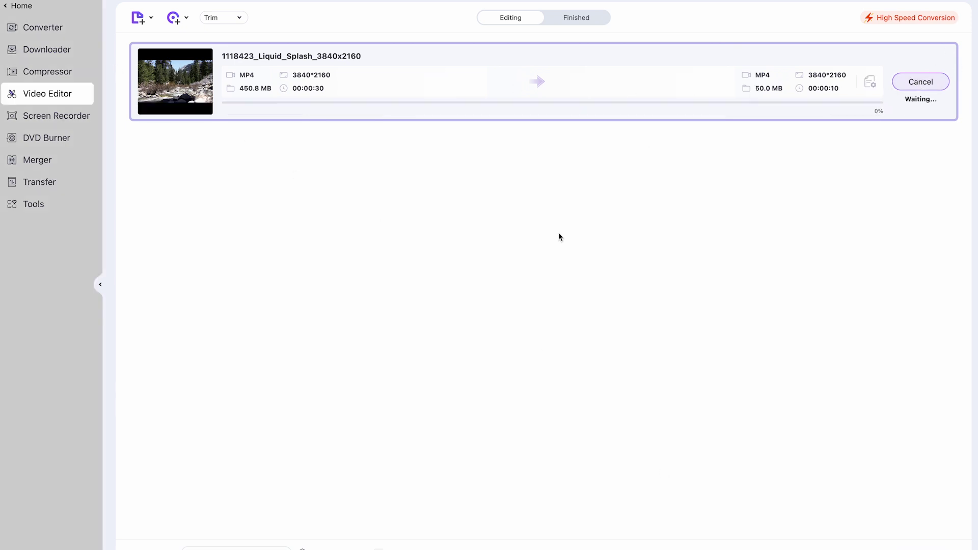